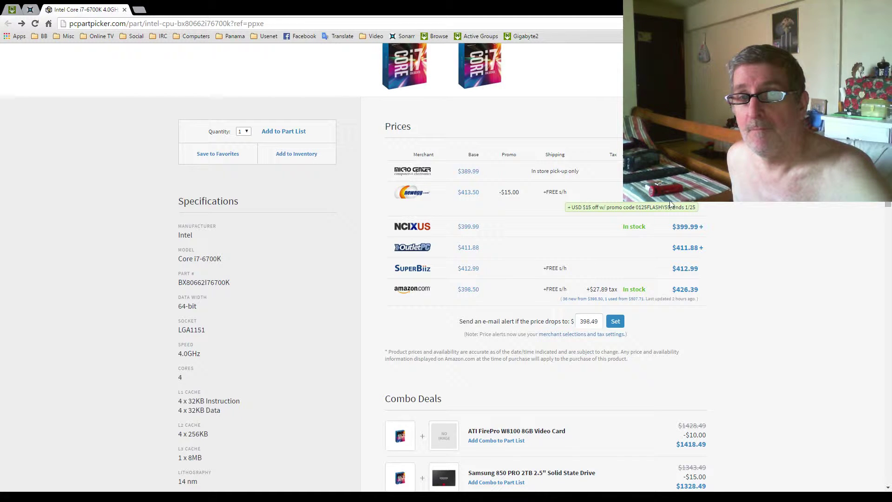
View the part list with i7-5820K, Hyper 212 EVO and GA-X99-UD3P, briefly revisiting the i7-6700K page
{"action": "scroll", "coordinate": [426, 235], "scroll_direction": "up", "scroll_amount": 3}
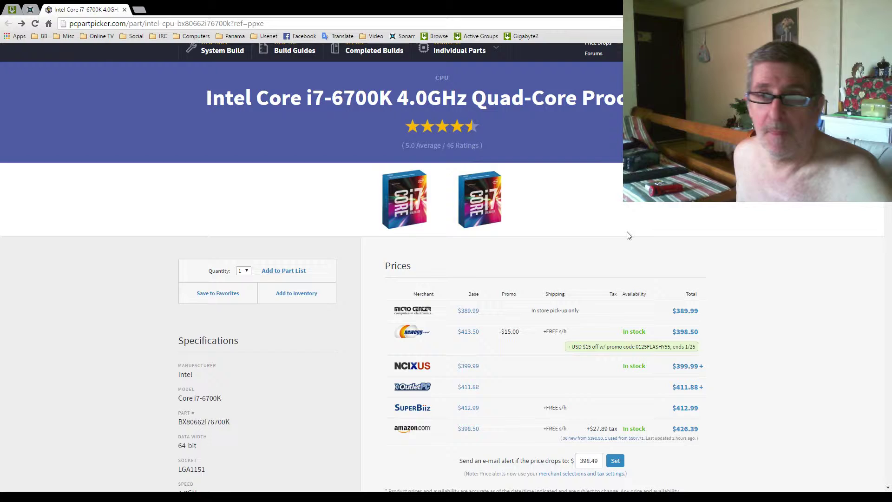
{"action": "scroll", "coordinate": [628, 235], "scroll_direction": "down", "scroll_amount": 1}
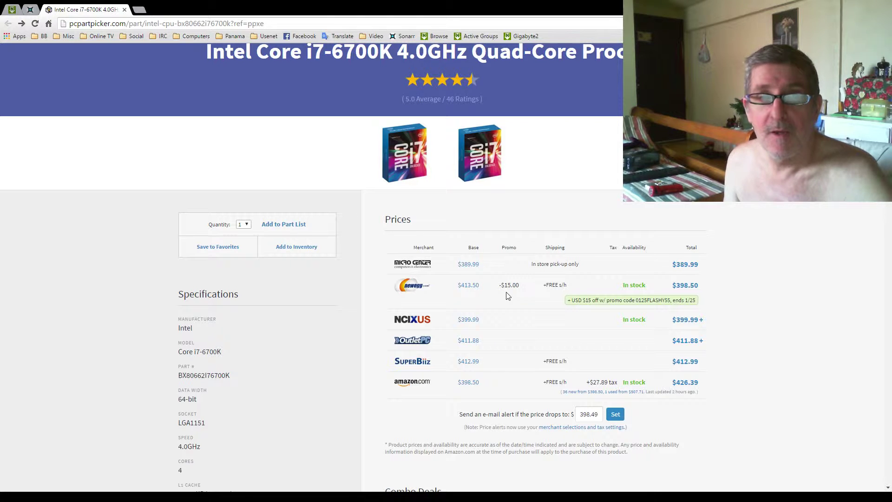
{"action": "scroll", "coordinate": [508, 296], "scroll_direction": "up", "scroll_amount": 2}
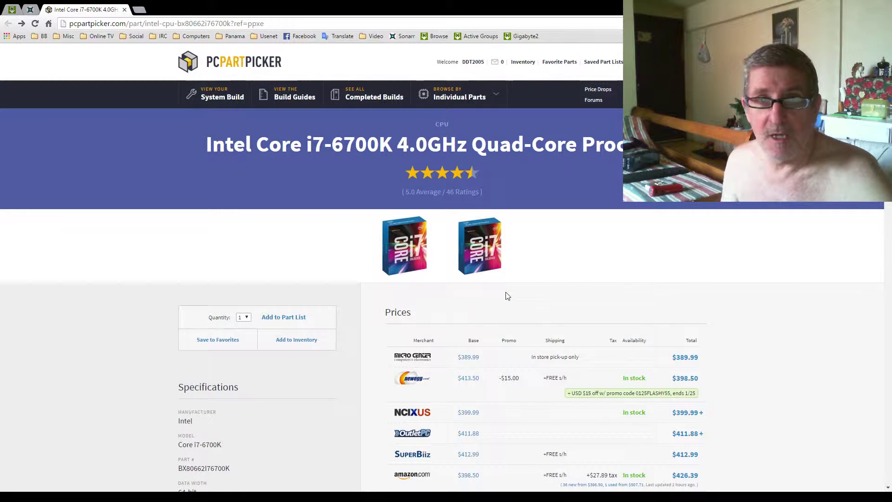
{"action": "scroll", "coordinate": [503, 292], "scroll_direction": "down", "scroll_amount": 2}
{"action": "scroll", "coordinate": [504, 292], "scroll_direction": "up", "scroll_amount": 2}
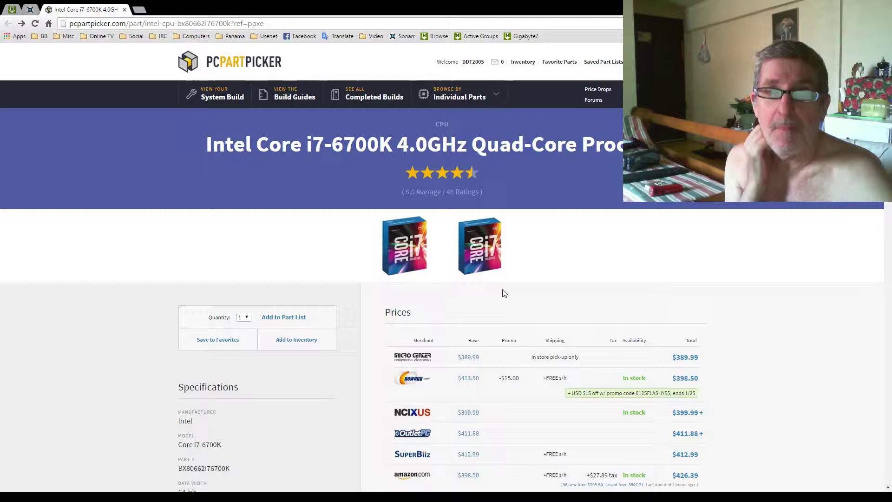
{"action": "left_click", "coordinate": [229, 103]}
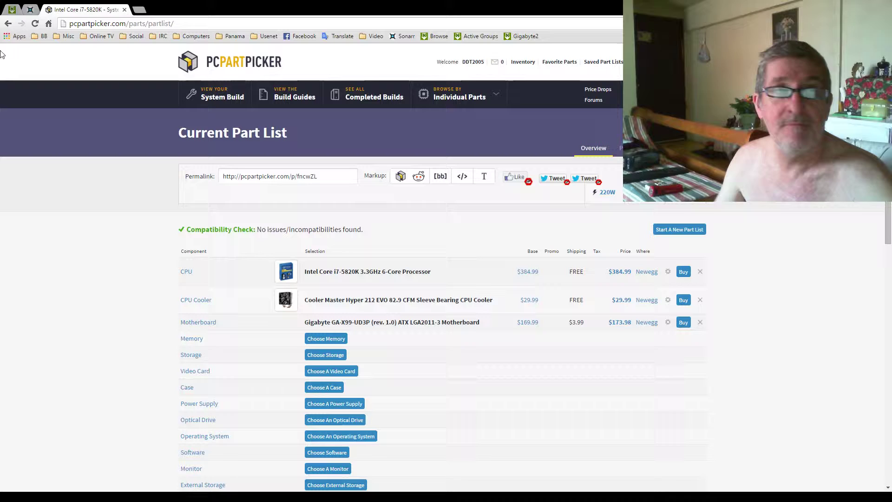
{"action": "left_click", "coordinate": [8, 23]}
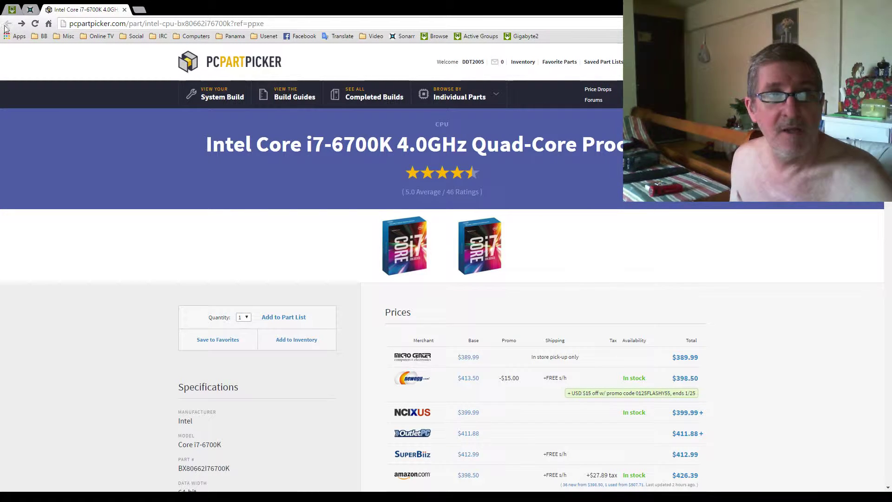
{"action": "left_click", "coordinate": [21, 24]}
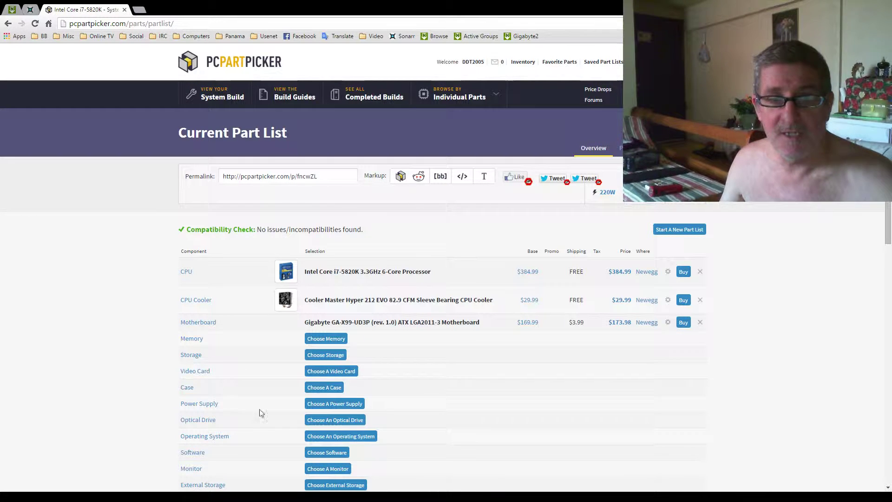
Add the cheapest GeForce GTX 970 by price, the EVGA 4GB ACX 2.0+ at $299.99
{"action": "left_click", "coordinate": [349, 371]}
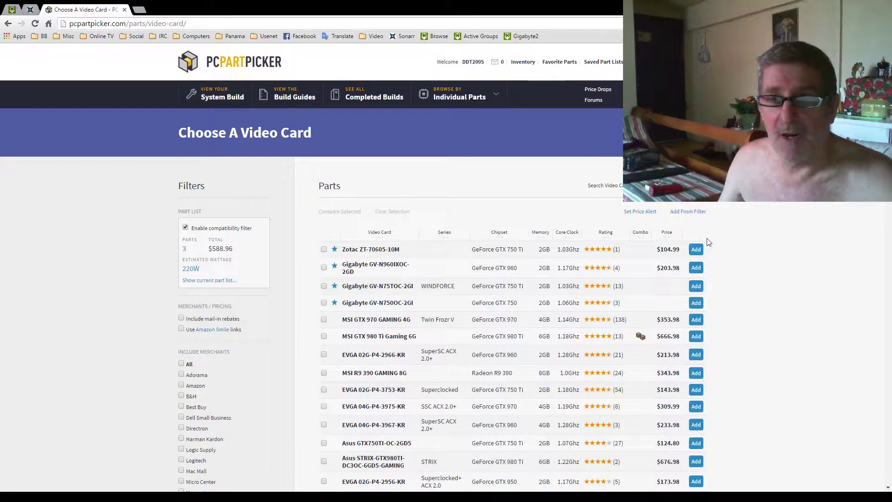
{"action": "left_click", "coordinate": [668, 233]}
{"action": "scroll", "coordinate": [320, 320], "scroll_direction": "down", "scroll_amount": 2}
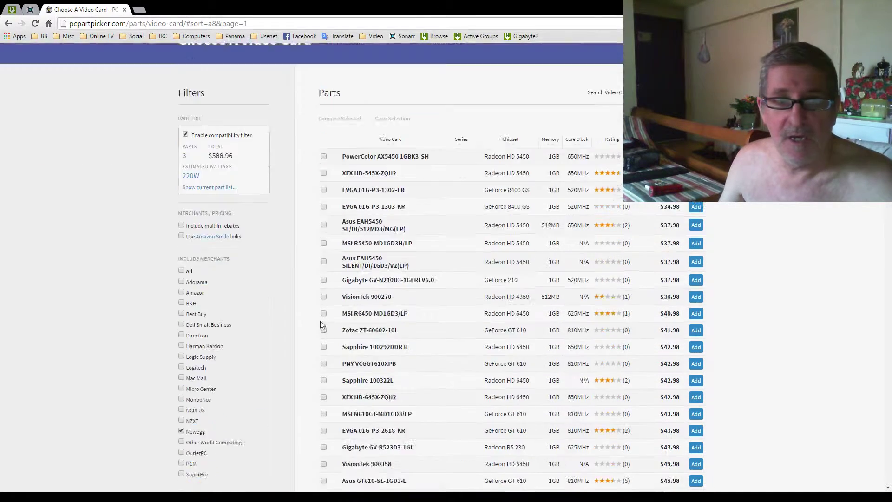
{"action": "scroll", "coordinate": [233, 344], "scroll_direction": "down", "scroll_amount": 7}
{"action": "scroll", "coordinate": [195, 352], "scroll_direction": "down", "scroll_amount": 2}
{"action": "scroll", "coordinate": [149, 325], "scroll_direction": "down", "scroll_amount": 1}
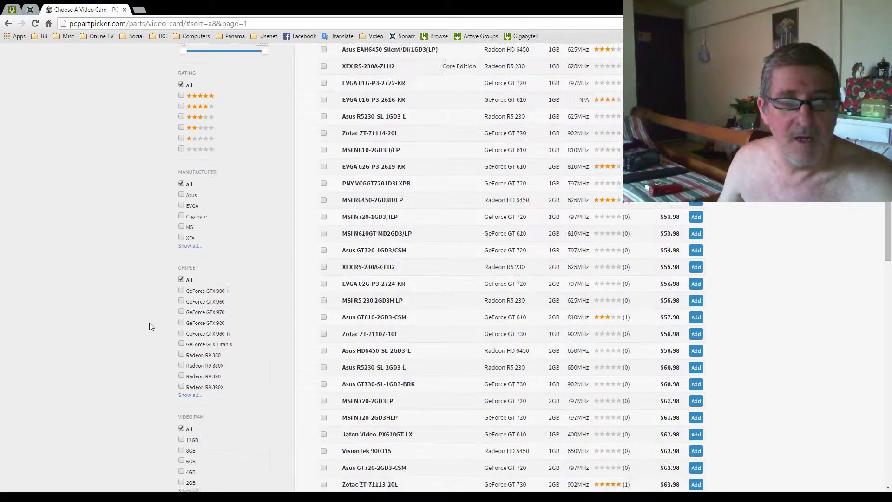
{"action": "scroll", "coordinate": [152, 325], "scroll_direction": "down", "scroll_amount": 1}
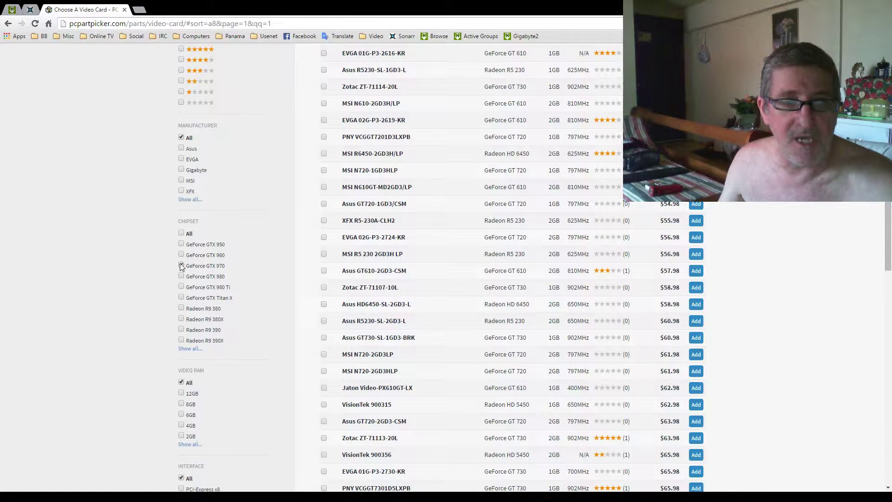
{"action": "left_click", "coordinate": [182, 266]}
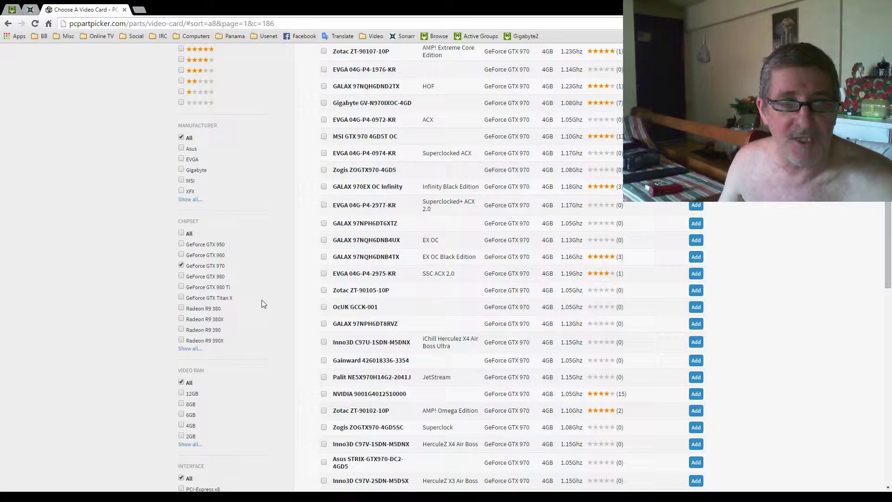
{"action": "scroll", "coordinate": [270, 304], "scroll_direction": "up", "scroll_amount": 8}
{"action": "scroll", "coordinate": [279, 300], "scroll_direction": "up", "scroll_amount": 5}
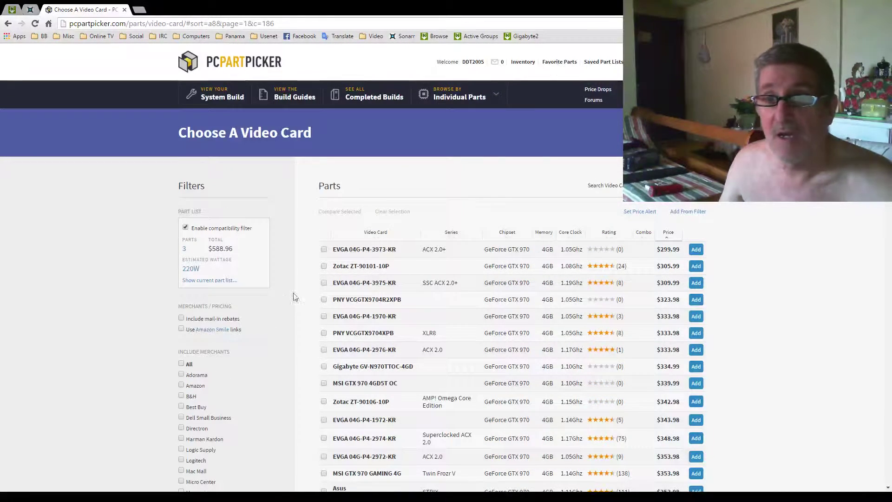
{"action": "left_click", "coordinate": [699, 251]}
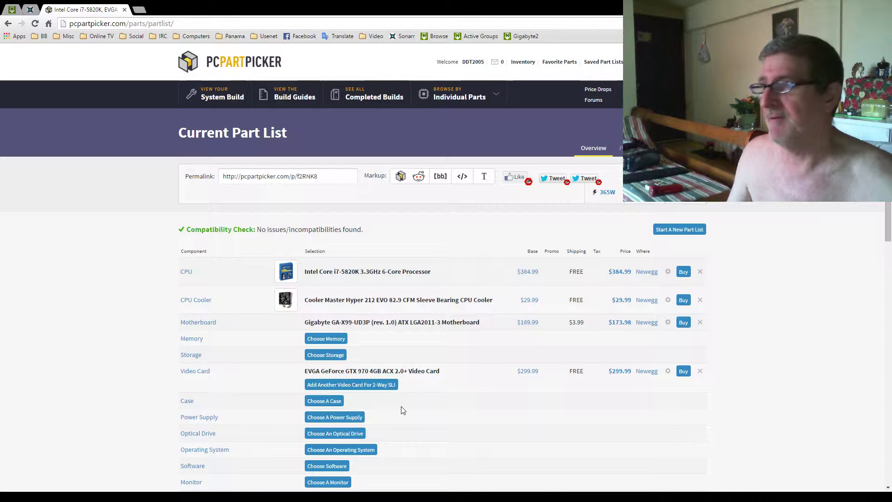
Add the Corsair 200R ATX Mid Tower case at $64.98 and check the $953.93 total
{"action": "scroll", "coordinate": [388, 422], "scroll_direction": "down", "scroll_amount": 3}
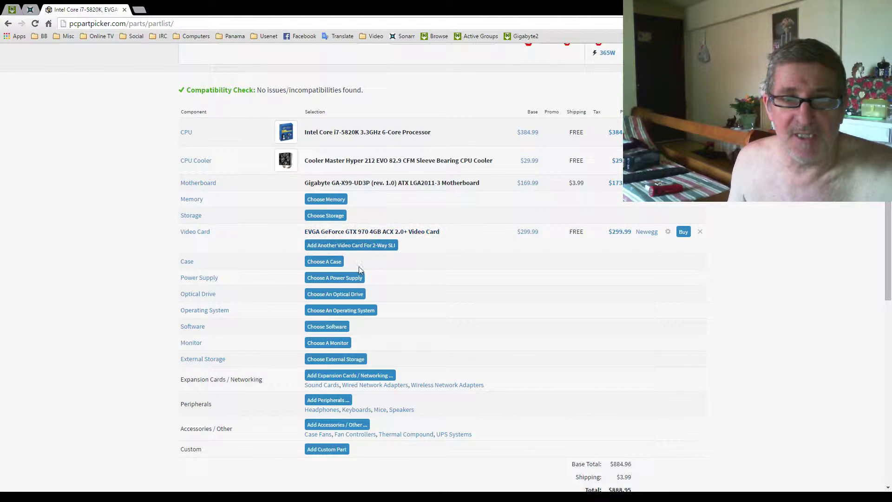
{"action": "left_click", "coordinate": [324, 261]}
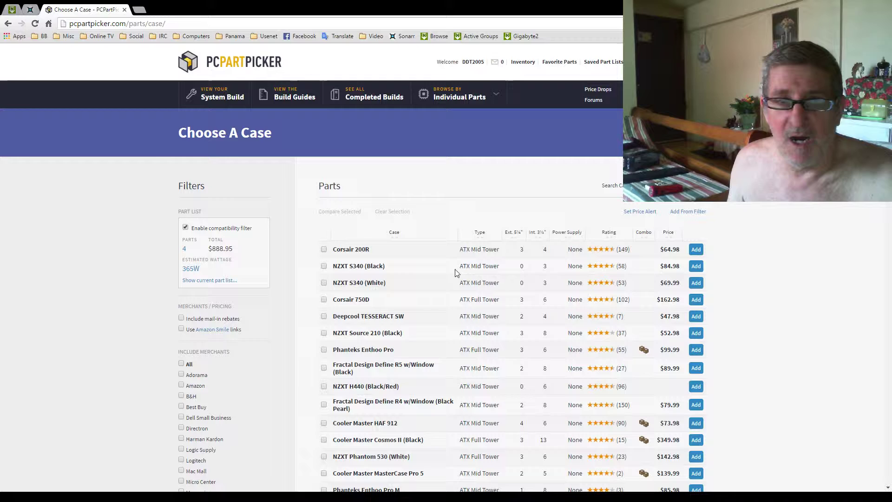
{"action": "left_click", "coordinate": [697, 255]}
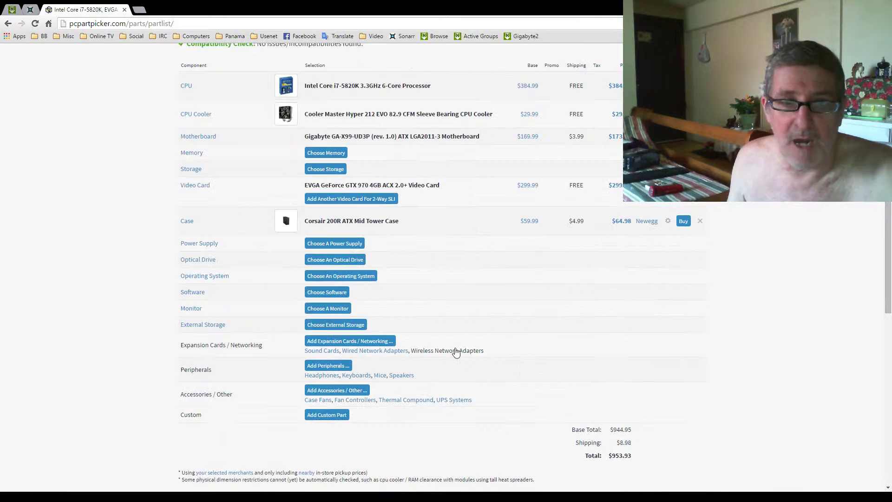
{"action": "scroll", "coordinate": [457, 353], "scroll_direction": "down", "scroll_amount": 1}
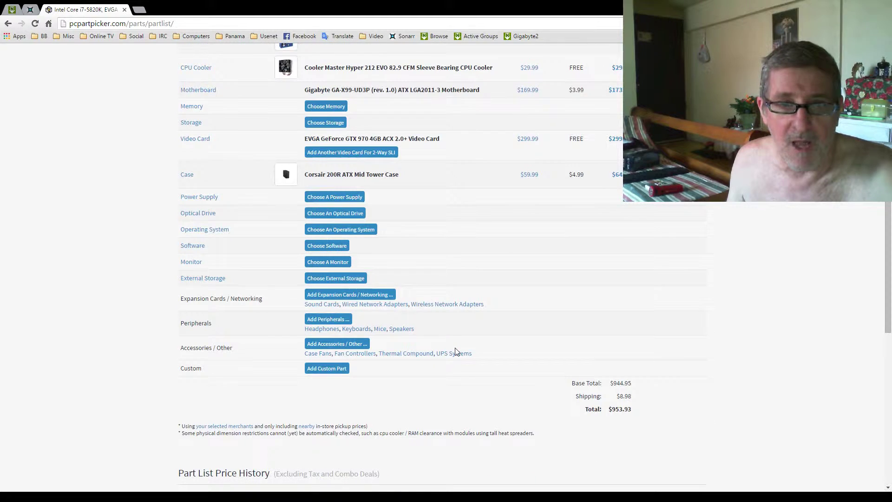
{"action": "scroll", "coordinate": [453, 353], "scroll_direction": "up", "scroll_amount": 3}
{"action": "scroll", "coordinate": [451, 354], "scroll_direction": "down", "scroll_amount": 2}
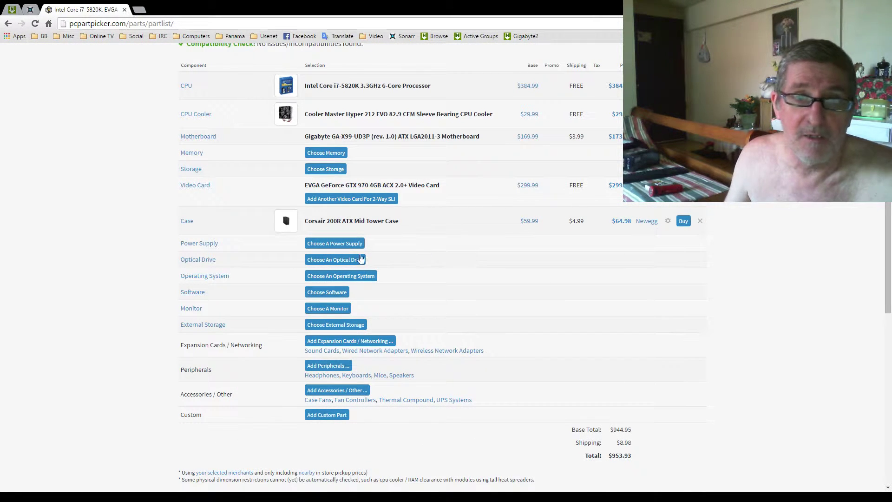
In the power supply catalogue, filter to 80+ Gold efficiency units
{"action": "left_click", "coordinate": [330, 245]}
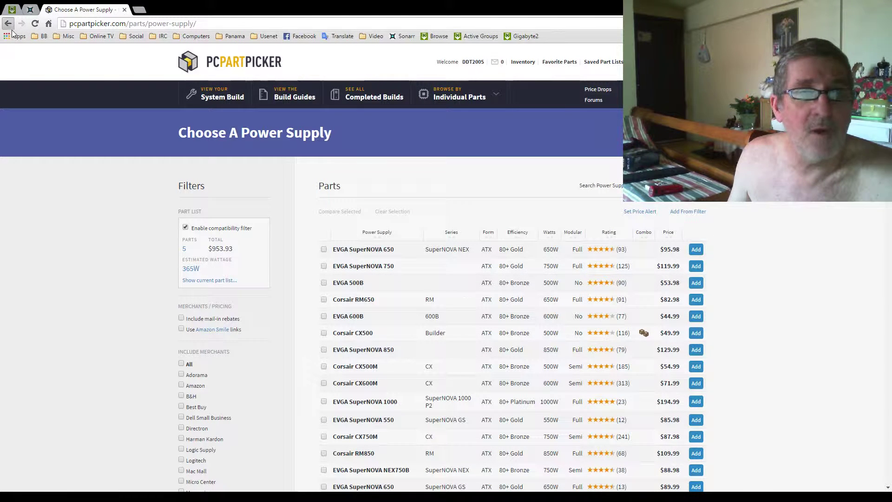
{"action": "left_click", "coordinate": [8, 23]}
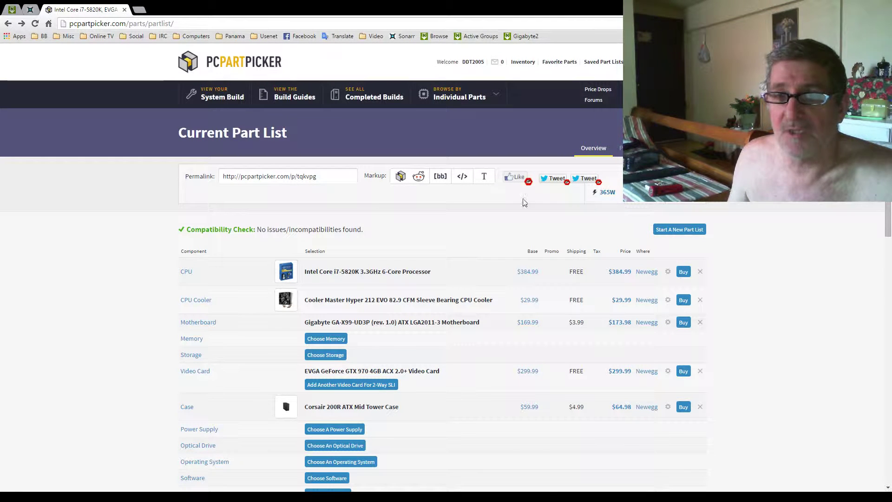
{"action": "left_click", "coordinate": [21, 24]}
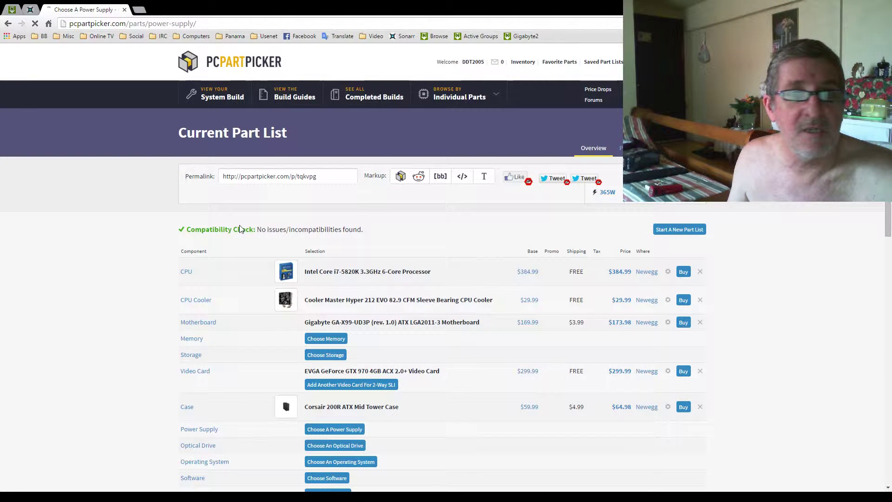
{"action": "scroll", "coordinate": [216, 403], "scroll_direction": "down", "scroll_amount": 8}
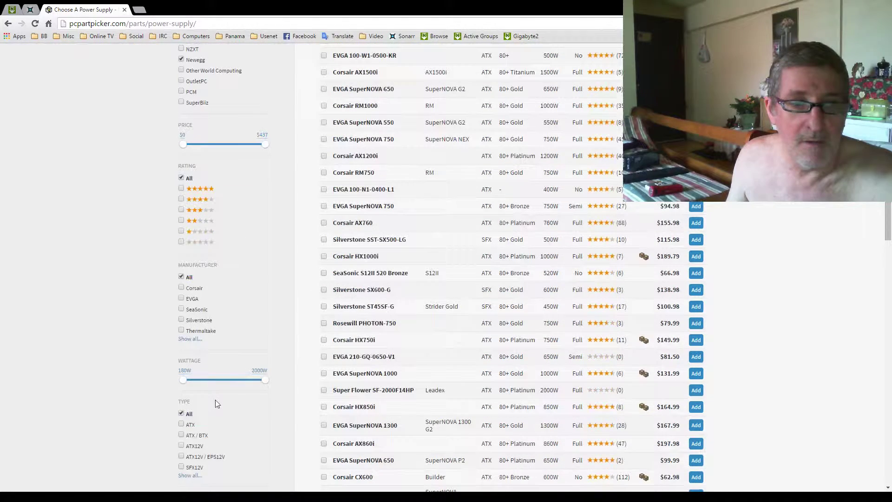
{"action": "scroll", "coordinate": [211, 399], "scroll_direction": "down", "scroll_amount": 3}
{"action": "scroll", "coordinate": [211, 398], "scroll_direction": "down", "scroll_amount": 3}
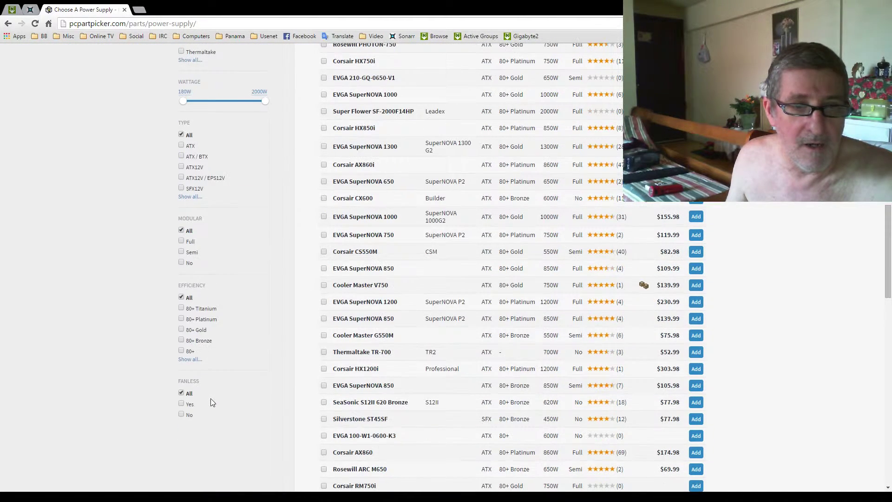
{"action": "left_click", "coordinate": [182, 329]}
{"action": "scroll", "coordinate": [659, 352], "scroll_direction": "up", "scroll_amount": 5}
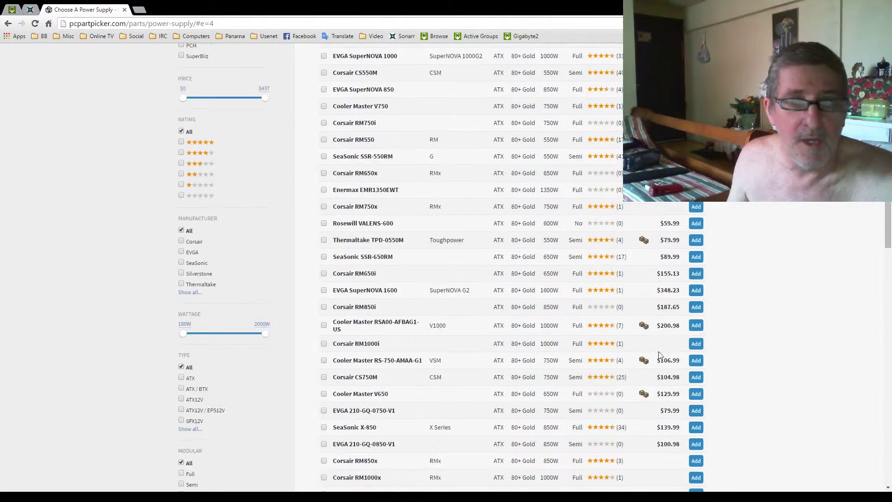
{"action": "scroll", "coordinate": [659, 351], "scroll_direction": "up", "scroll_amount": 5}
{"action": "scroll", "coordinate": [606, 357], "scroll_direction": "up", "scroll_amount": 5}
{"action": "scroll", "coordinate": [607, 360], "scroll_direction": "up", "scroll_amount": 3}
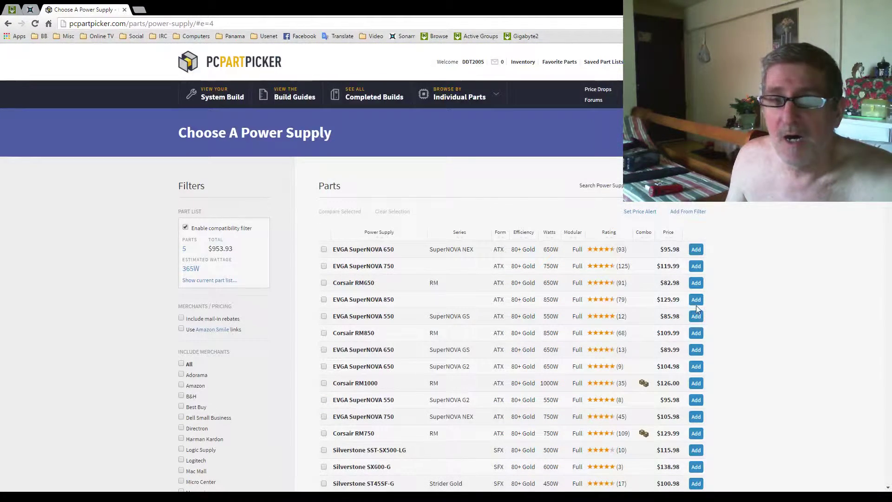
Sort by price and add the EVGA 210-GQ-0650-V1 650W unit at $81.50
{"action": "left_click", "coordinate": [669, 232]}
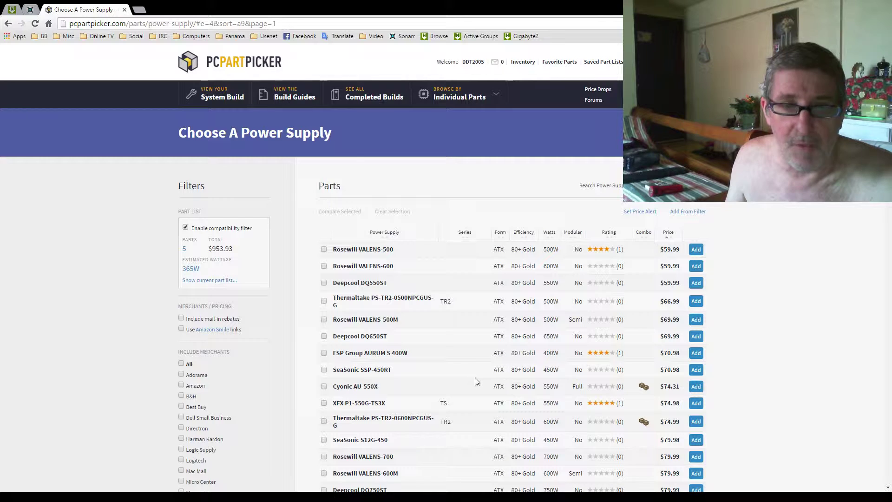
{"action": "scroll", "coordinate": [469, 375], "scroll_direction": "down", "scroll_amount": 1}
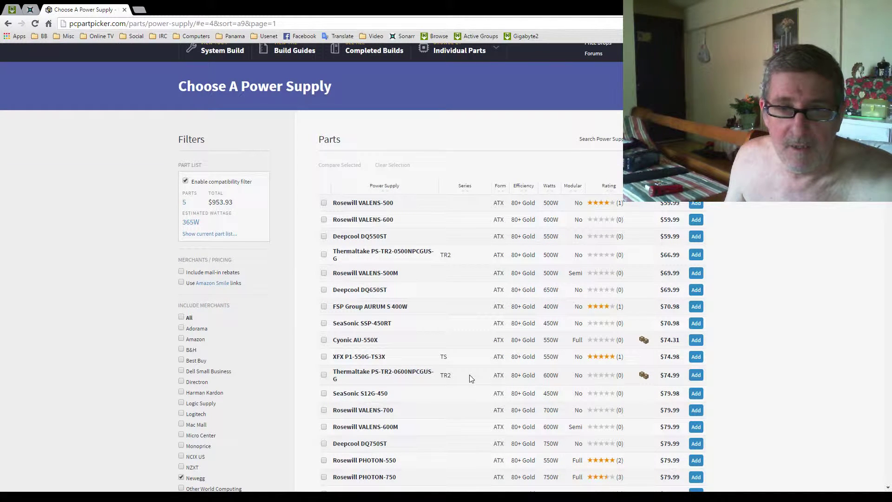
{"action": "scroll", "coordinate": [469, 374], "scroll_direction": "down", "scroll_amount": 1}
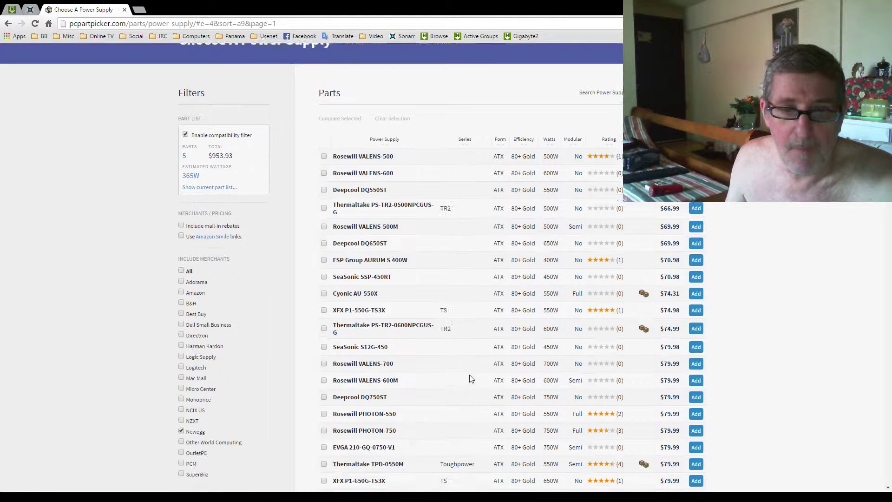
{"action": "scroll", "coordinate": [470, 375], "scroll_direction": "down", "scroll_amount": 2}
{"action": "scroll", "coordinate": [469, 374], "scroll_direction": "down", "scroll_amount": 1}
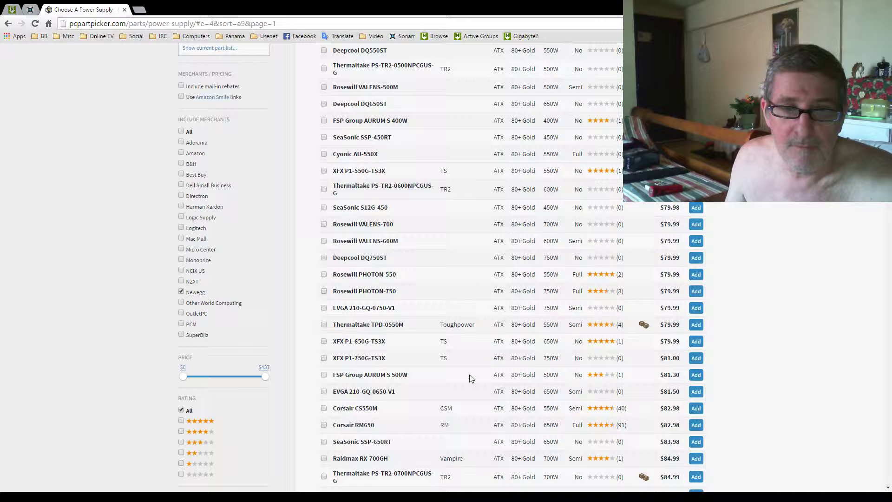
{"action": "left_click", "coordinate": [693, 392]}
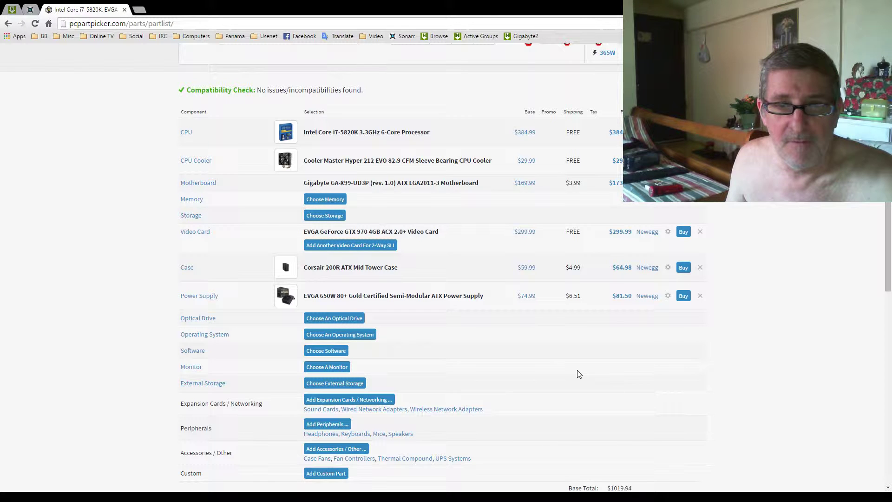
Reopen the power supply choices sorted by price, cheapest first
{"action": "left_click", "coordinate": [203, 297]}
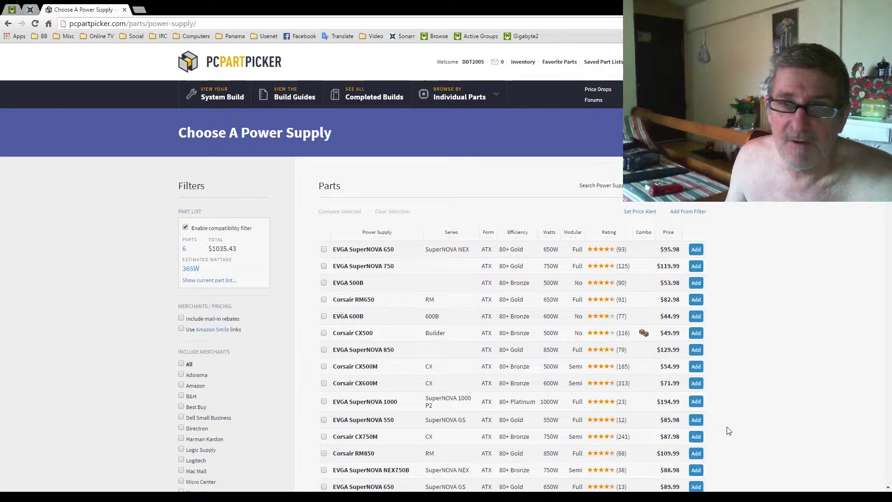
{"action": "scroll", "coordinate": [730, 428], "scroll_direction": "down", "scroll_amount": 4}
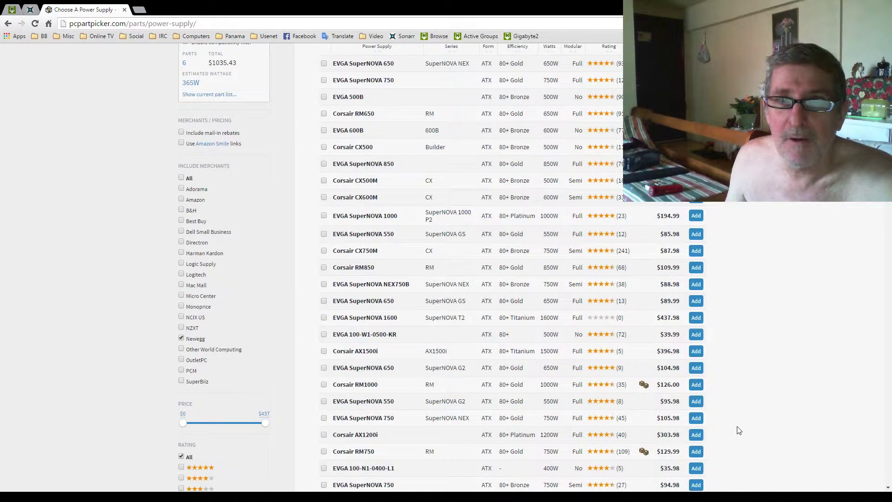
{"action": "scroll", "coordinate": [739, 430], "scroll_direction": "up", "scroll_amount": 4}
{"action": "left_click", "coordinate": [669, 232]}
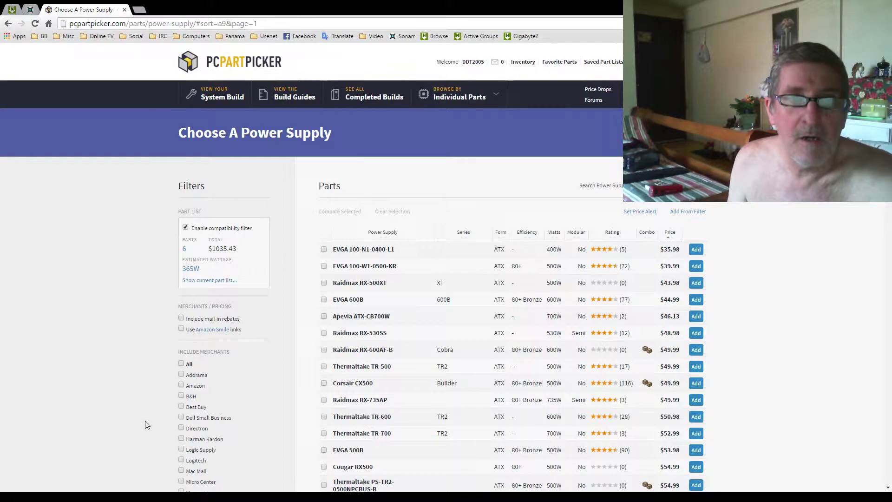
{"action": "scroll", "coordinate": [147, 420], "scroll_direction": "down", "scroll_amount": 9}
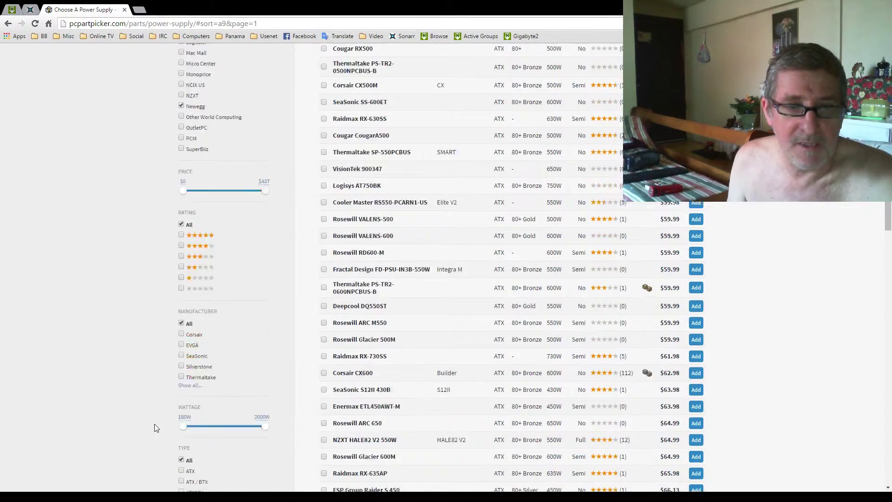
{"action": "scroll", "coordinate": [155, 424], "scroll_direction": "down", "scroll_amount": 2}
{"action": "scroll", "coordinate": [159, 427], "scroll_direction": "down", "scroll_amount": 1}
{"action": "scroll", "coordinate": [161, 428], "scroll_direction": "down", "scroll_amount": 3}
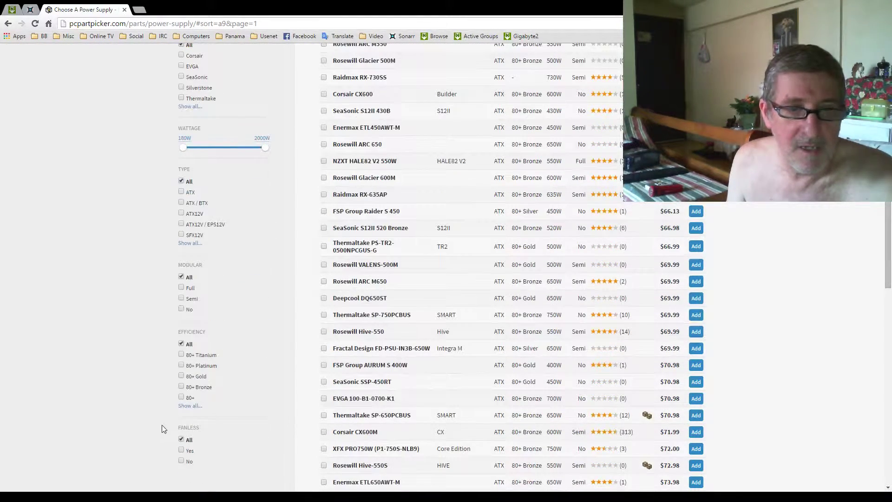
Filter to 80+ Gold and add the Corsair CS550M 550W unit at $82.98
{"action": "left_click", "coordinate": [181, 376]}
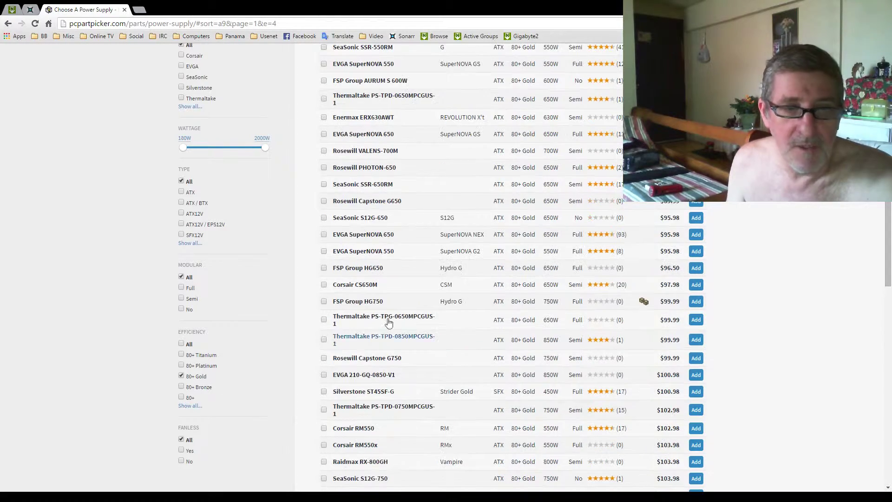
{"action": "scroll", "coordinate": [701, 274], "scroll_direction": "up", "scroll_amount": 6}
{"action": "scroll", "coordinate": [701, 275], "scroll_direction": "up", "scroll_amount": 5}
{"action": "scroll", "coordinate": [702, 275], "scroll_direction": "up", "scroll_amount": 4}
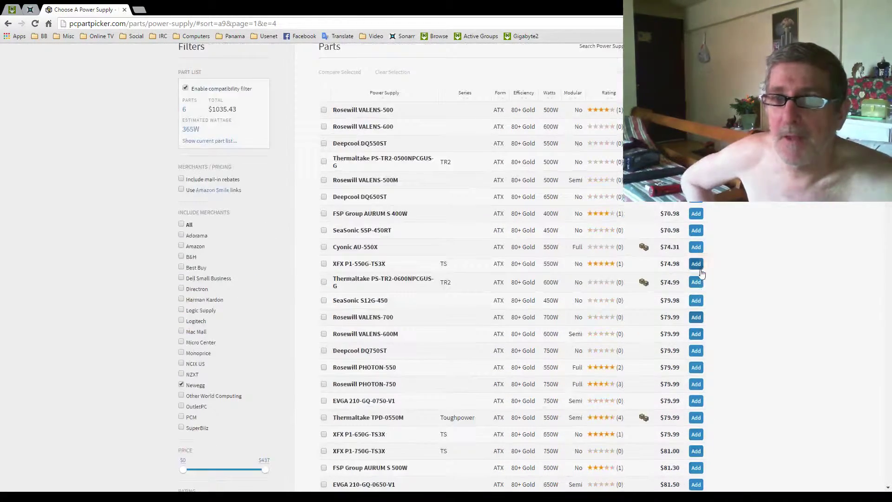
{"action": "scroll", "coordinate": [726, 285], "scroll_direction": "down", "scroll_amount": 2}
{"action": "scroll", "coordinate": [726, 284], "scroll_direction": "down", "scroll_amount": 1}
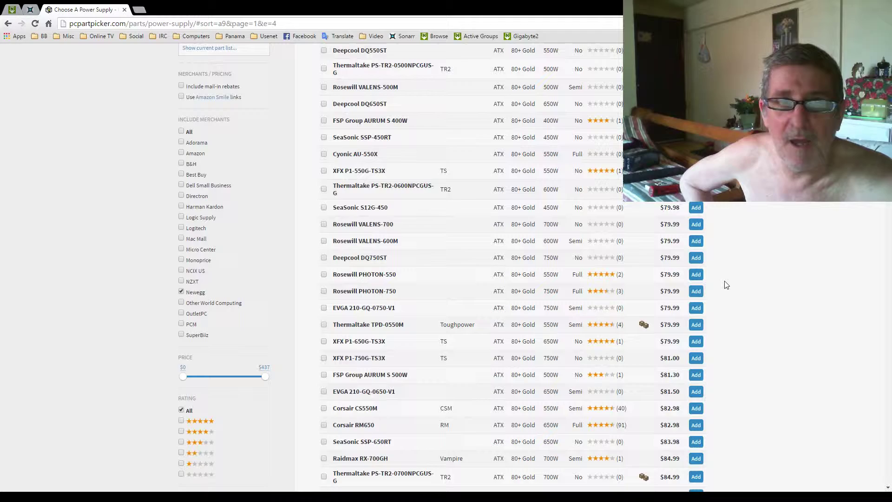
{"action": "scroll", "coordinate": [727, 286], "scroll_direction": "down", "scroll_amount": 1}
{"action": "scroll", "coordinate": [726, 286], "scroll_direction": "down", "scroll_amount": 5}
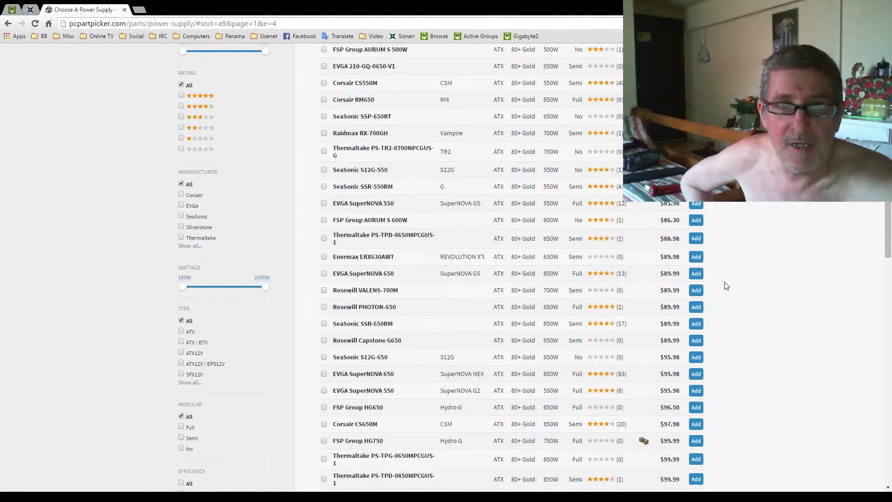
{"action": "scroll", "coordinate": [726, 285], "scroll_direction": "up", "scroll_amount": 3}
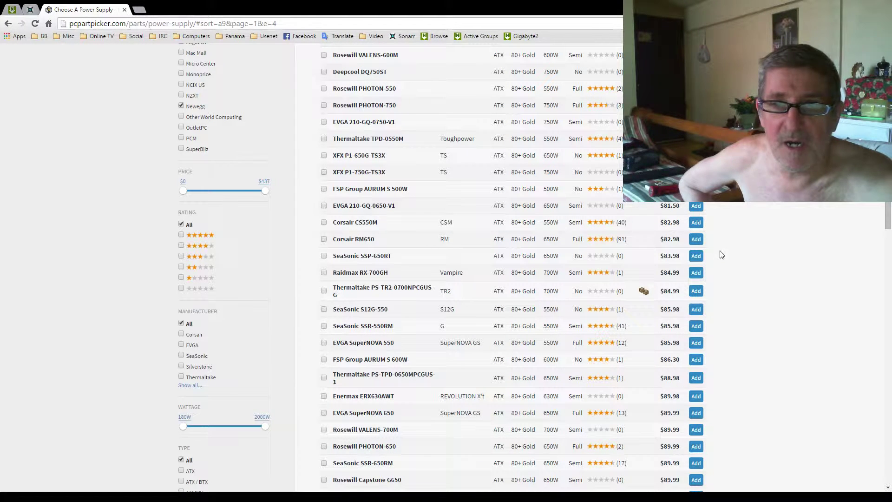
{"action": "left_click", "coordinate": [697, 222]}
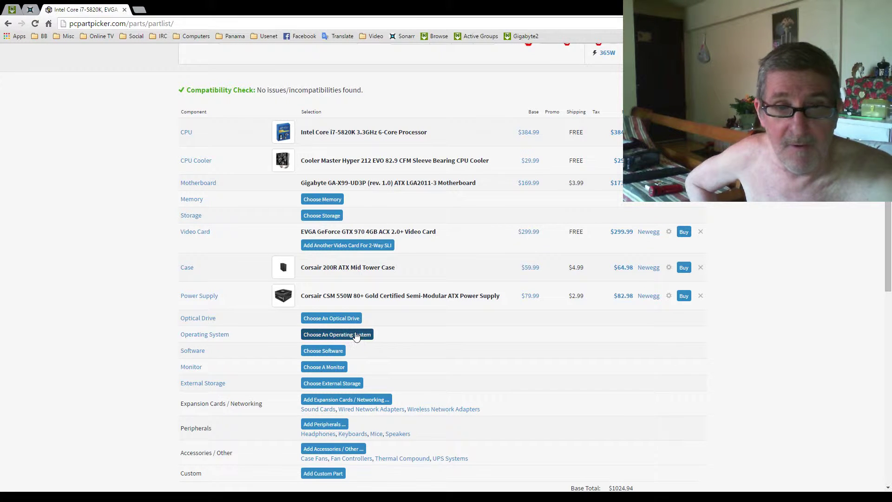
Add Microsoft Windows 10 Home OEM 64-bit at $102.98 as the operating system
{"action": "left_click", "coordinate": [357, 336]}
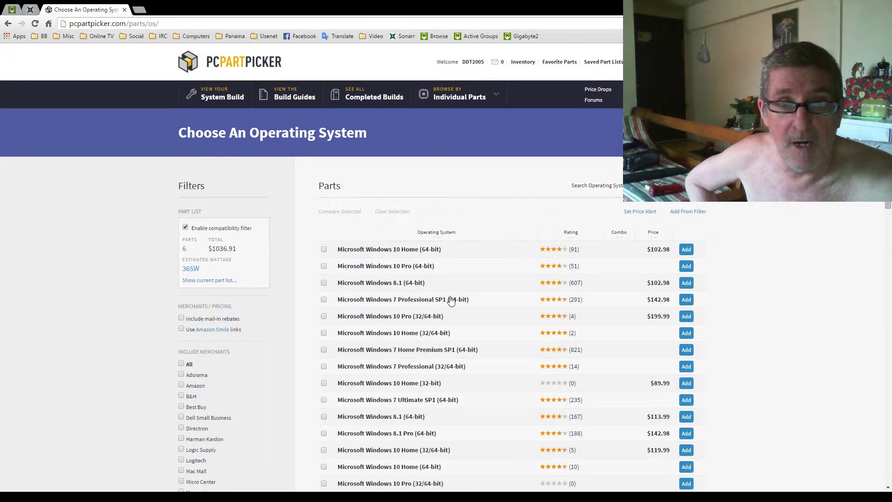
{"action": "left_click", "coordinate": [687, 250]}
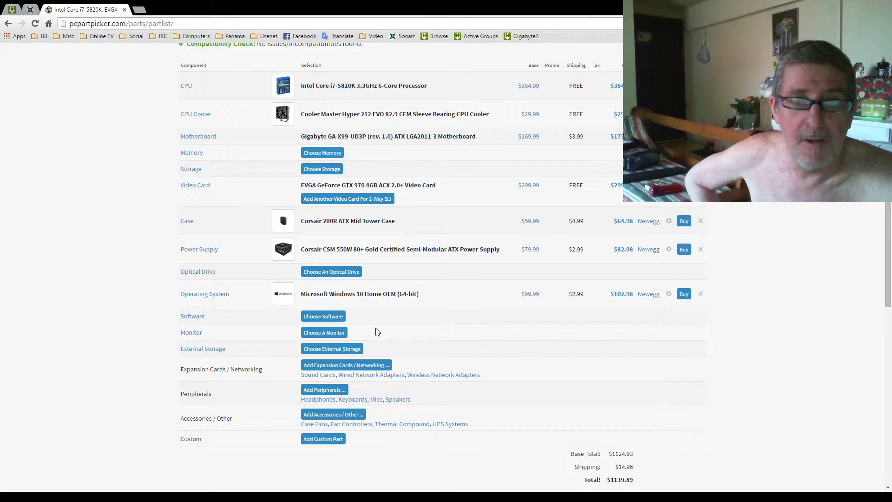
Glance at the memory choices, then go back to the part list
{"action": "left_click", "coordinate": [329, 158]}
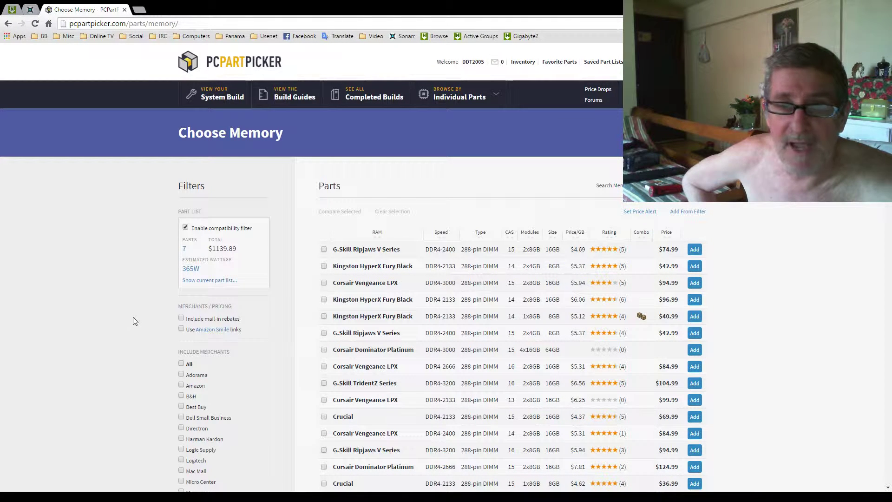
{"action": "scroll", "coordinate": [136, 317], "scroll_direction": "down", "scroll_amount": 2}
{"action": "scroll", "coordinate": [135, 320], "scroll_direction": "up", "scroll_amount": 2}
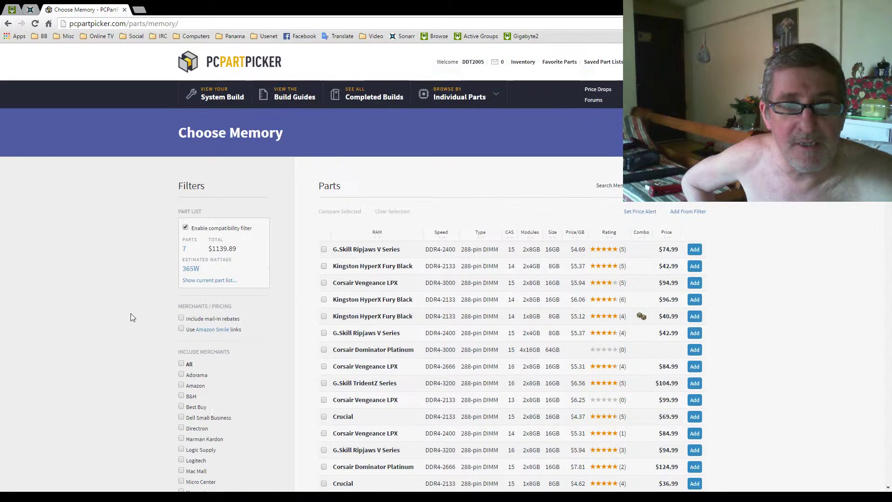
{"action": "left_click", "coordinate": [8, 23]}
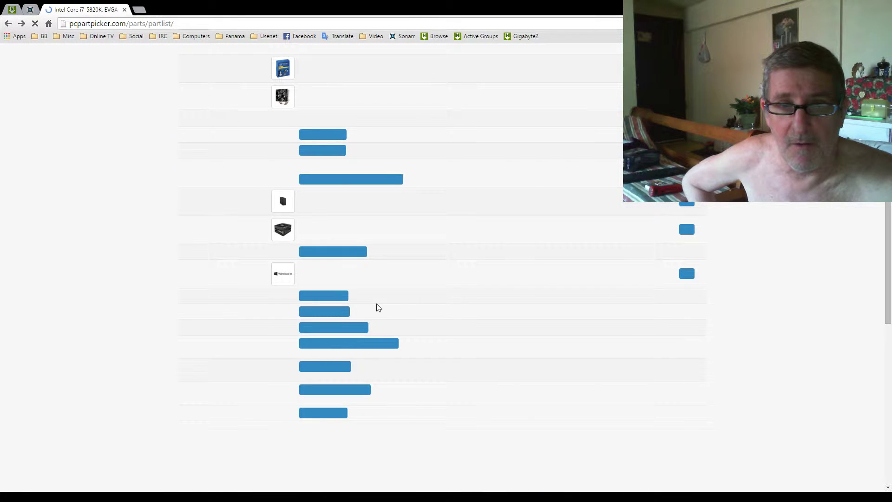
Open the Gigabyte GA-X99-UD3P page and review its Newegg and OutletPC prices
{"action": "left_click", "coordinate": [353, 135]}
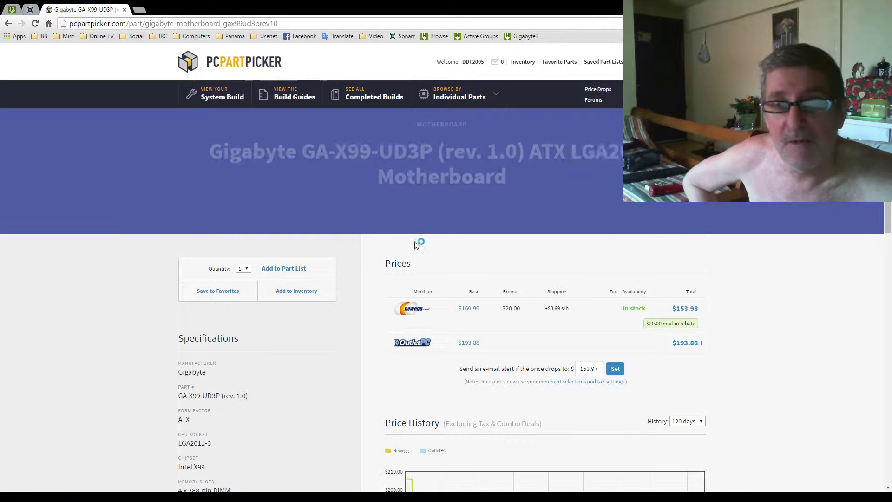
{"action": "scroll", "coordinate": [414, 288], "scroll_direction": "down", "scroll_amount": 1}
{"action": "scroll", "coordinate": [413, 288], "scroll_direction": "down", "scroll_amount": 4}
{"action": "scroll", "coordinate": [351, 288], "scroll_direction": "up", "scroll_amount": 5}
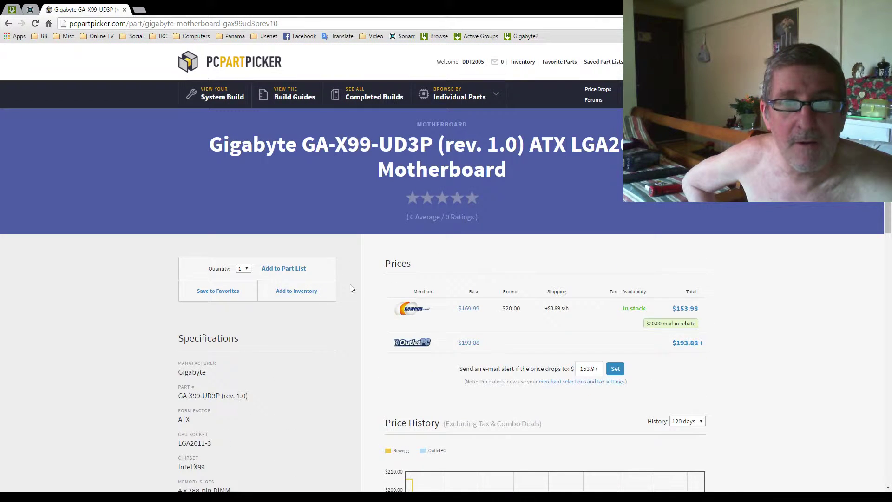
{"action": "scroll", "coordinate": [351, 285], "scroll_direction": "down", "scroll_amount": 1}
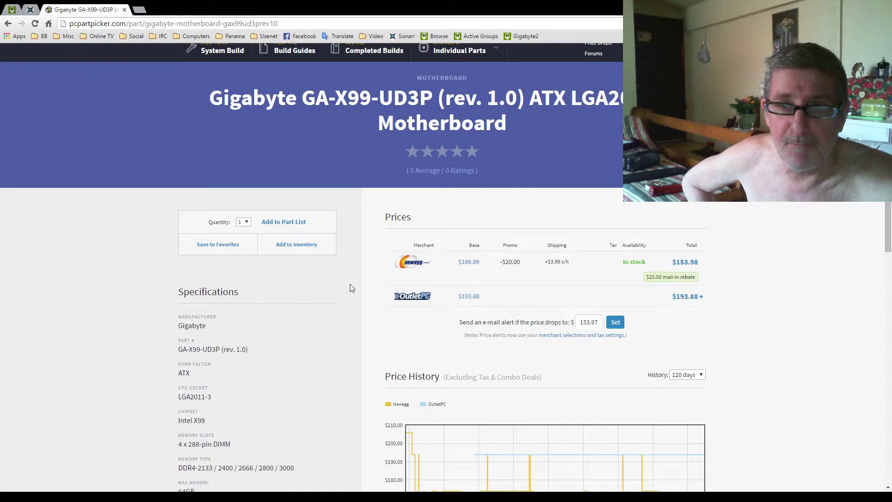
Check the GA-X99-UD3P Newegg listing at $169.99 with $20 rebate, then return to PCPartPicker
{"action": "left_click", "coordinate": [417, 267]}
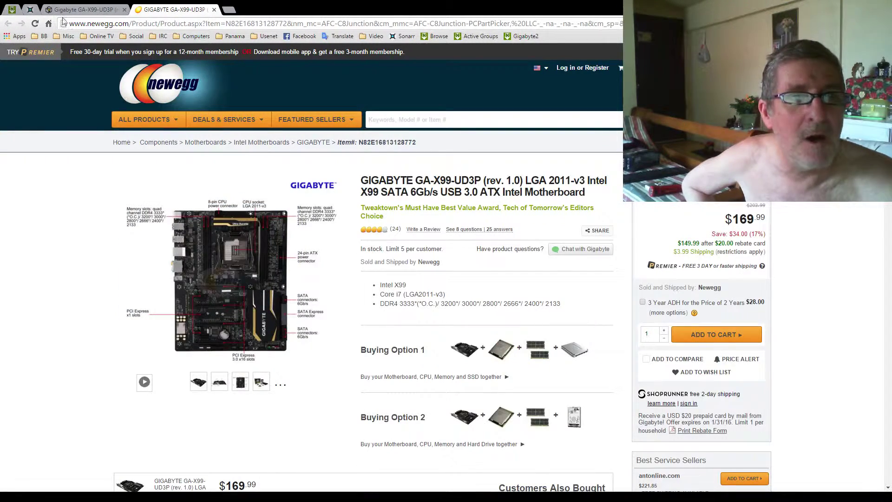
{"action": "left_click", "coordinate": [81, 10]}
{"action": "scroll", "coordinate": [436, 343], "scroll_direction": "down", "scroll_amount": 2}
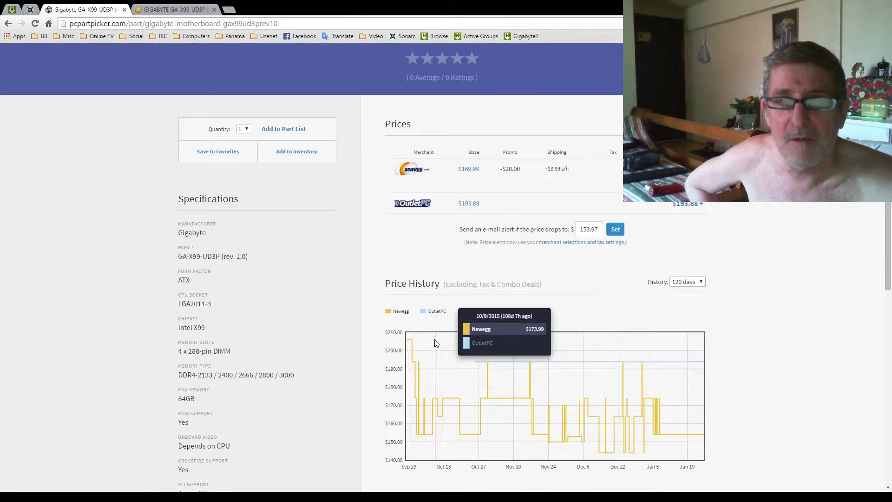
{"action": "scroll", "coordinate": [436, 343], "scroll_direction": "up", "scroll_amount": 2}
{"action": "scroll", "coordinate": [325, 135], "scroll_direction": "up", "scroll_amount": 1}
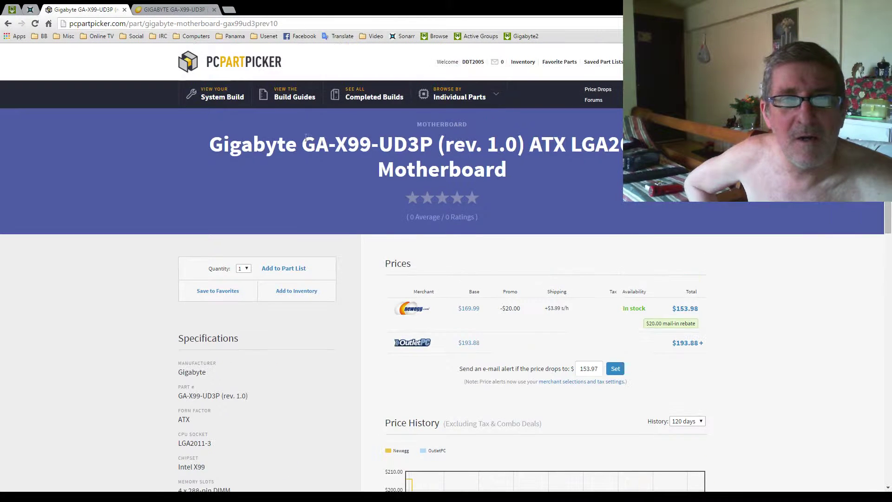
Open the memory choices, show all sizes and filter to 32GB (4x8GB) kits
{"action": "left_click", "coordinate": [228, 97]}
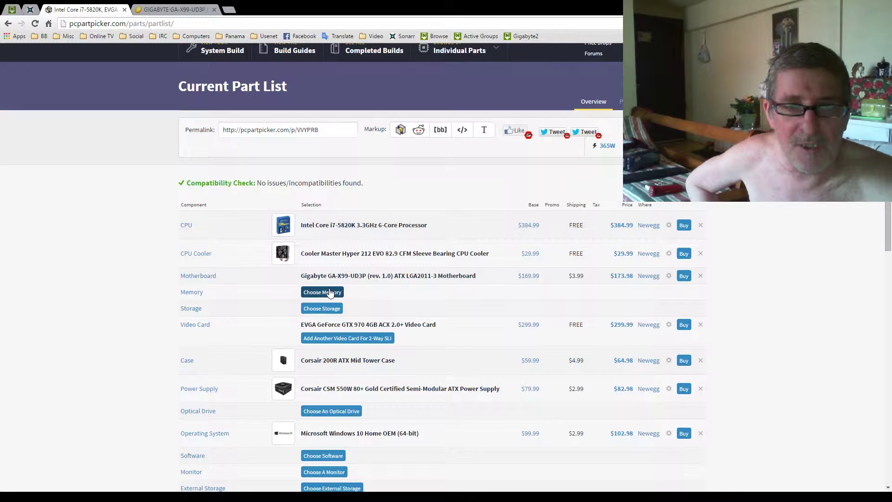
{"action": "left_click", "coordinate": [322, 292]}
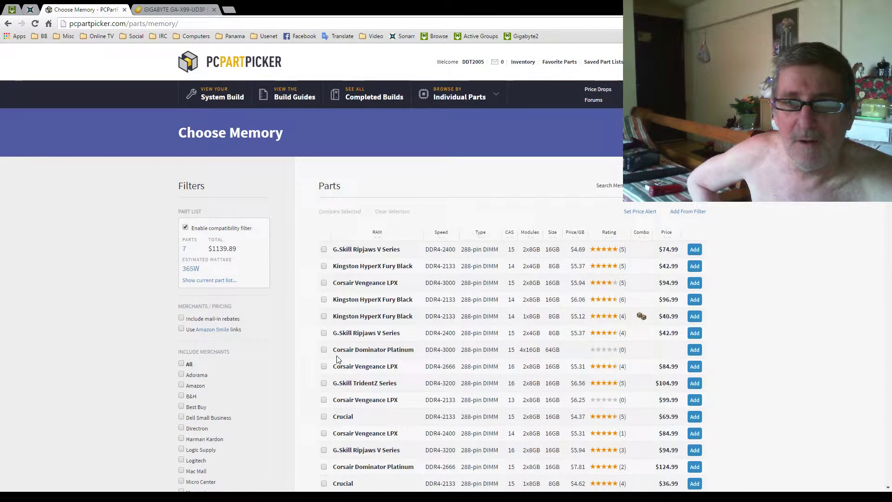
{"action": "scroll", "coordinate": [105, 365], "scroll_direction": "down", "scroll_amount": 2}
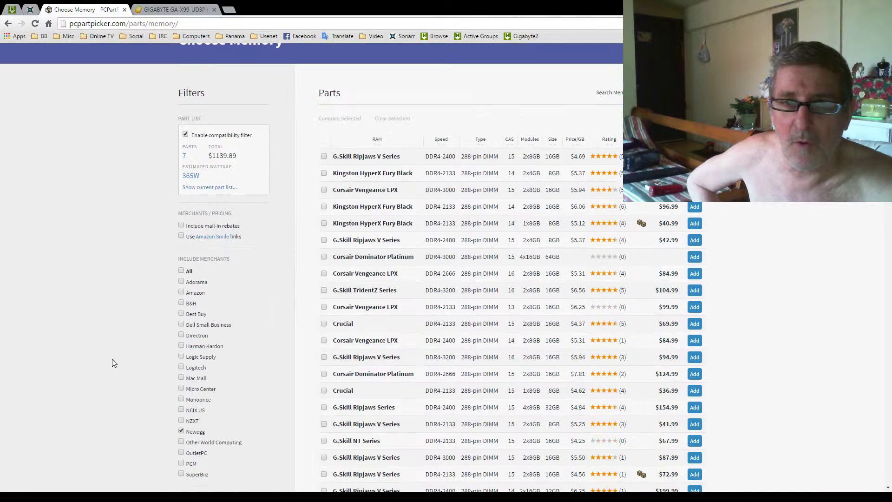
{"action": "scroll", "coordinate": [116, 357], "scroll_direction": "down", "scroll_amount": 5}
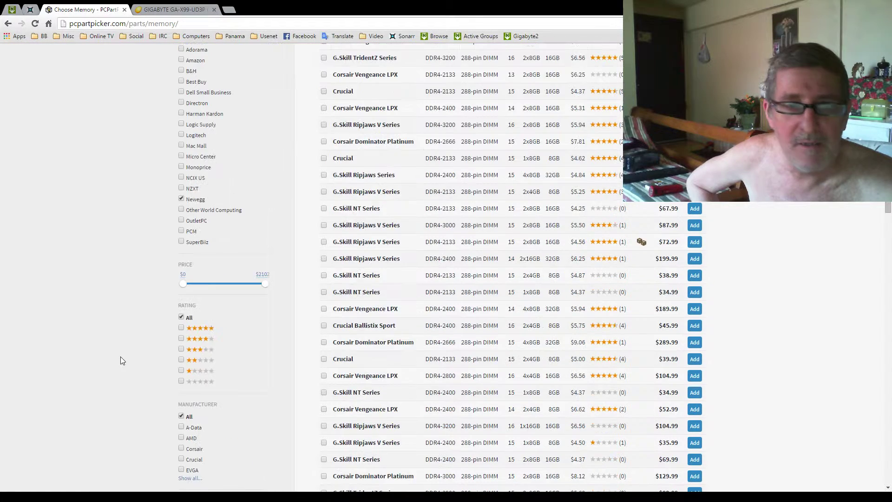
{"action": "scroll", "coordinate": [123, 352], "scroll_direction": "down", "scroll_amount": 4}
{"action": "scroll", "coordinate": [128, 344], "scroll_direction": "down", "scroll_amount": 3}
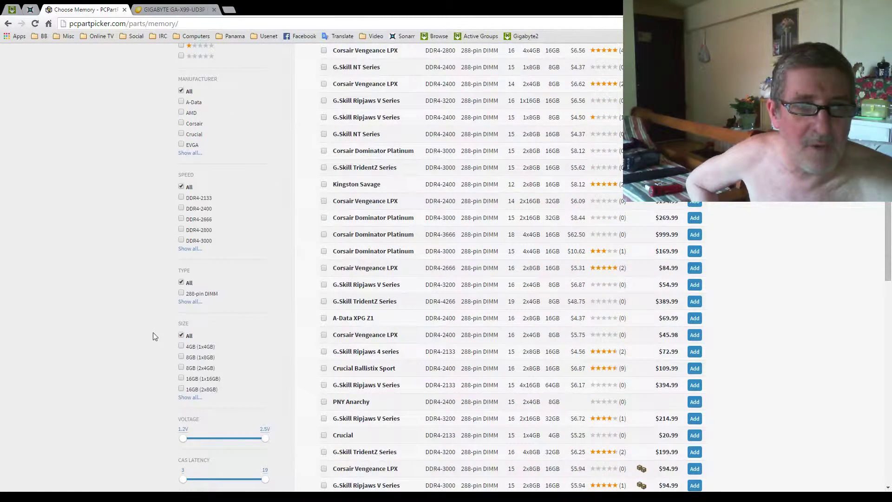
{"action": "left_click", "coordinate": [186, 401]}
{"action": "scroll", "coordinate": [169, 398], "scroll_direction": "down", "scroll_amount": 5}
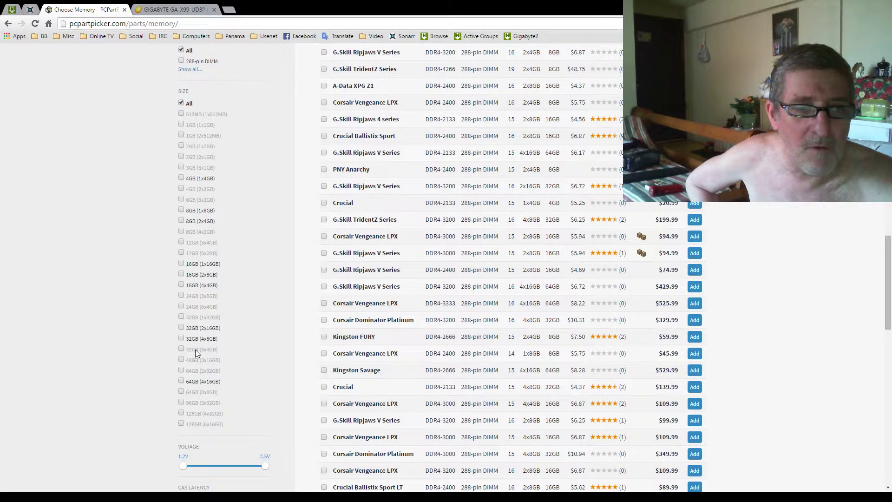
{"action": "left_click", "coordinate": [181, 338]}
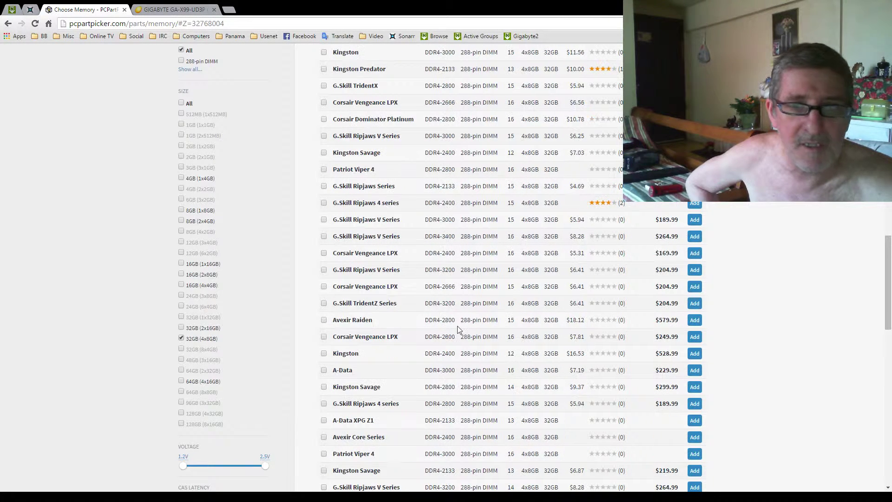
Switch to 16GB (4x4GB) kits, sort by price per GB, and add the G.Skill Value kit
{"action": "scroll", "coordinate": [456, 316], "scroll_direction": "up", "scroll_amount": 7}
{"action": "scroll", "coordinate": [451, 299], "scroll_direction": "up", "scroll_amount": 7}
{"action": "scroll", "coordinate": [447, 294], "scroll_direction": "up", "scroll_amount": 4}
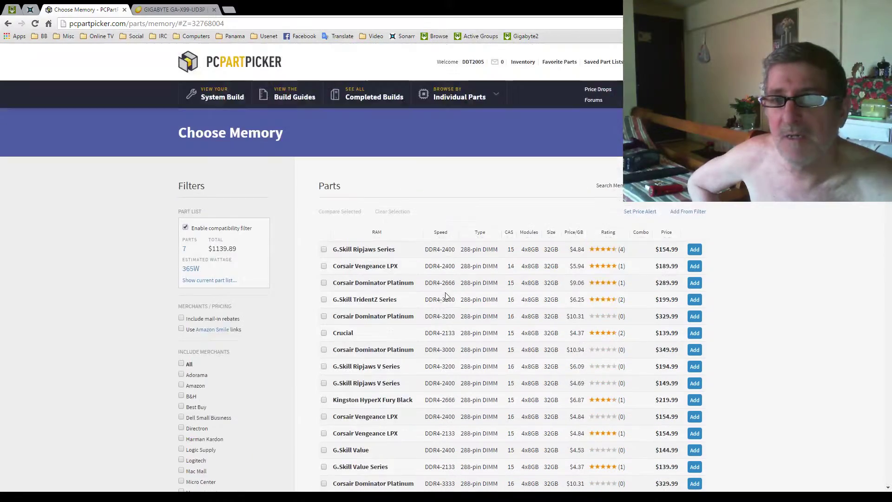
{"action": "scroll", "coordinate": [445, 296], "scroll_direction": "down", "scroll_amount": 6}
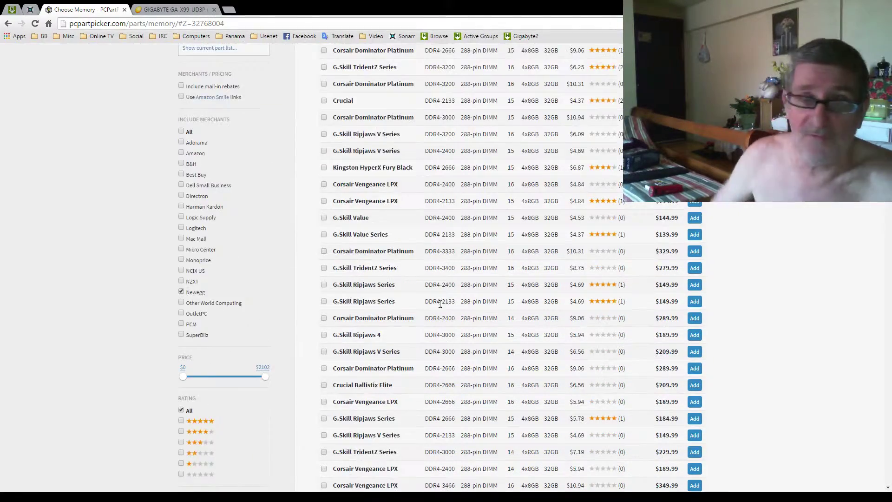
{"action": "scroll", "coordinate": [409, 297], "scroll_direction": "down", "scroll_amount": 4}
{"action": "scroll", "coordinate": [325, 309], "scroll_direction": "down", "scroll_amount": 3}
{"action": "scroll", "coordinate": [271, 319], "scroll_direction": "down", "scroll_amount": 6}
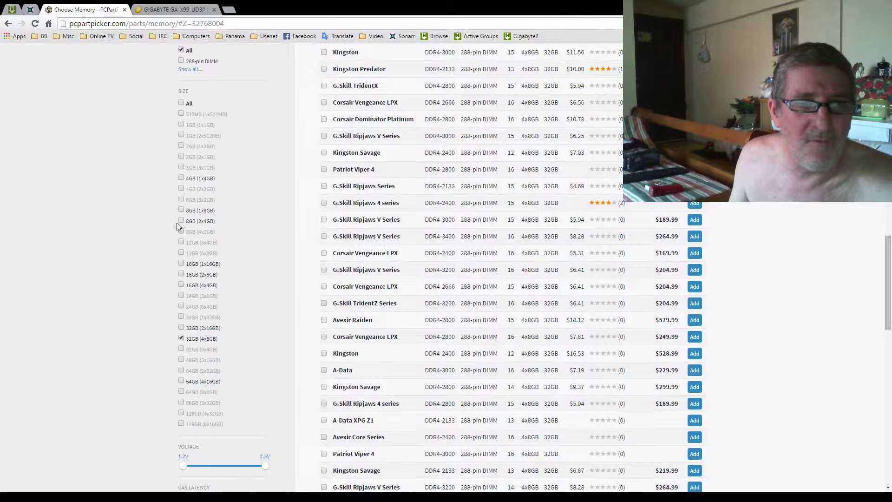
{"action": "left_click", "coordinate": [181, 285]}
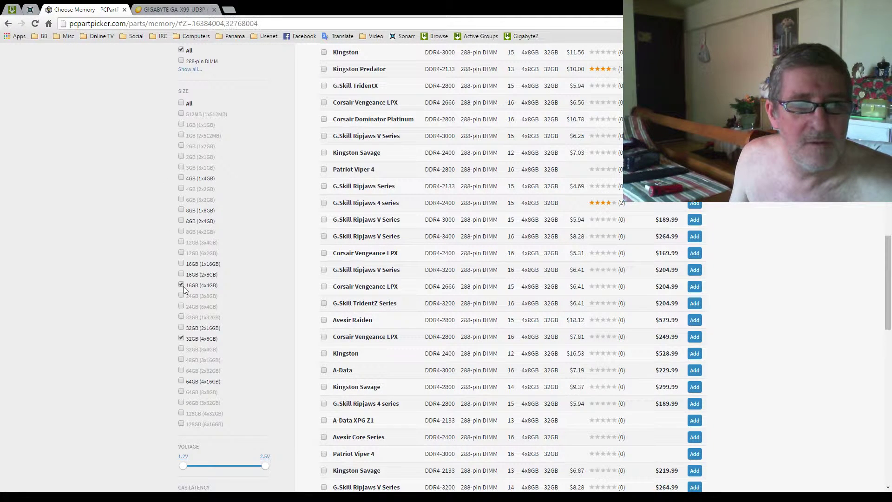
{"action": "left_click", "coordinate": [182, 339]}
{"action": "scroll", "coordinate": [571, 280], "scroll_direction": "up", "scroll_amount": 10}
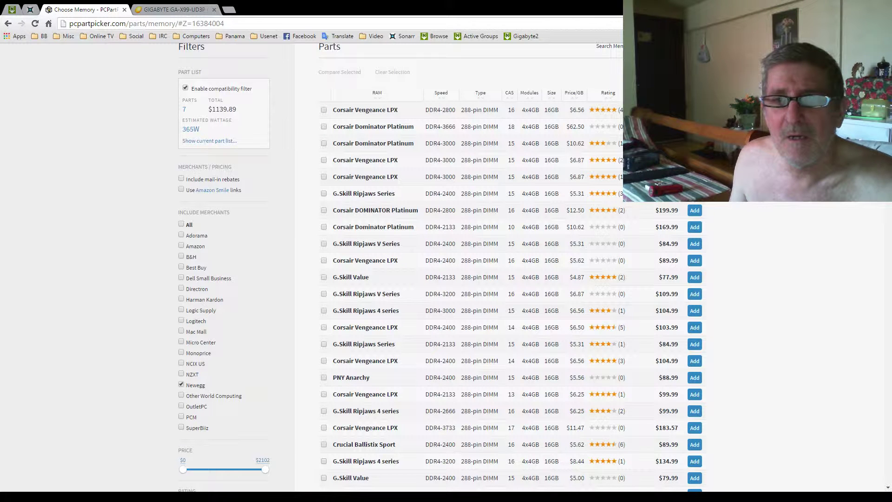
{"action": "left_click", "coordinate": [574, 92]}
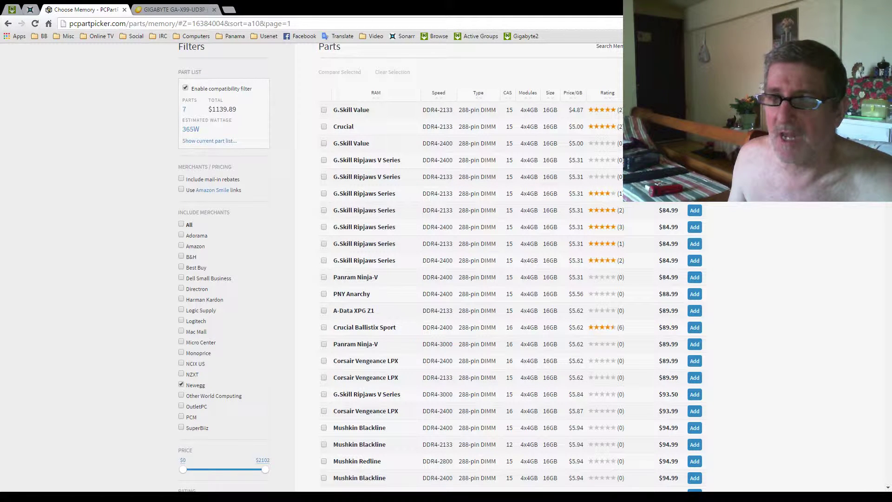
{"action": "left_click", "coordinate": [695, 243]}
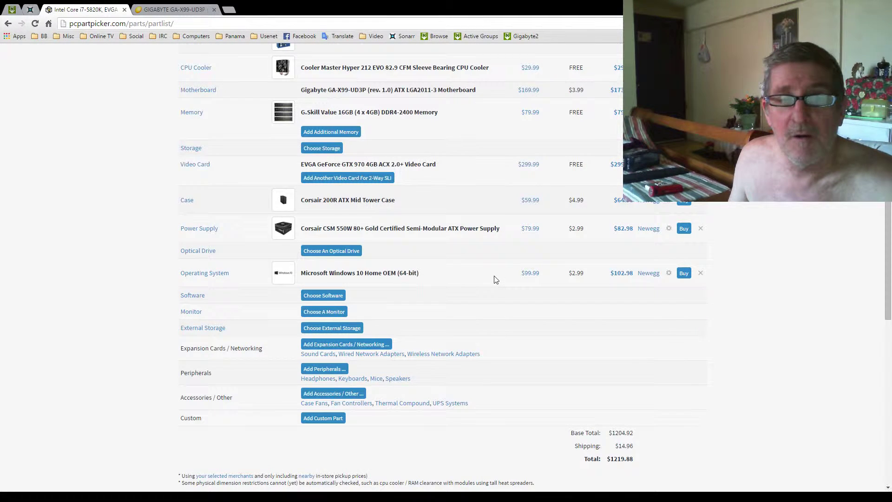
List storage drives sorted by price, showing only SSDs
{"action": "scroll", "coordinate": [495, 276], "scroll_direction": "up", "scroll_amount": 3}
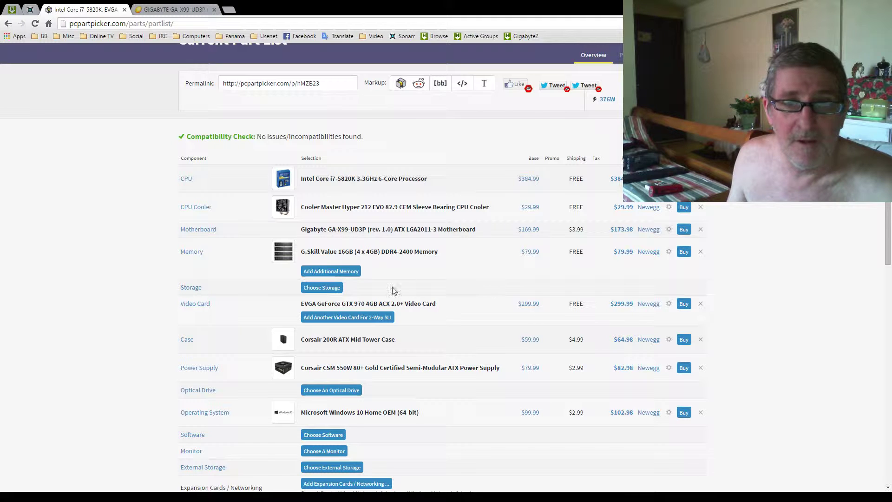
{"action": "left_click", "coordinate": [320, 288]}
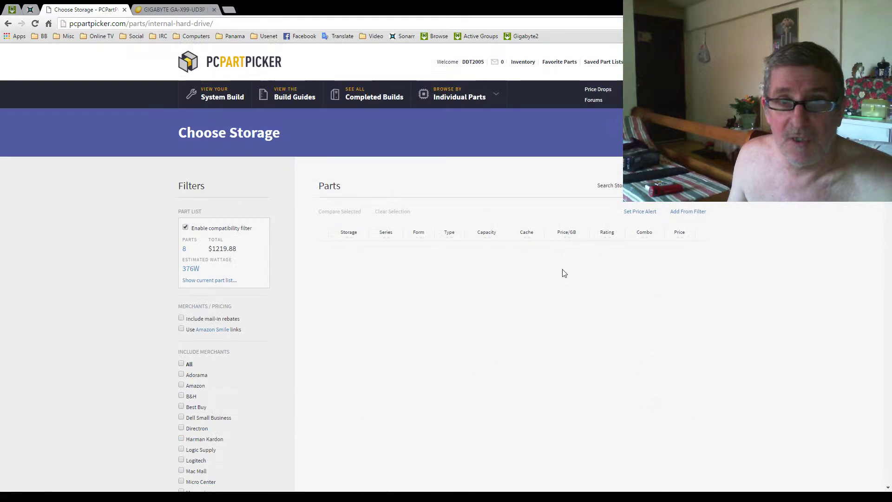
{"action": "left_click", "coordinate": [667, 233]}
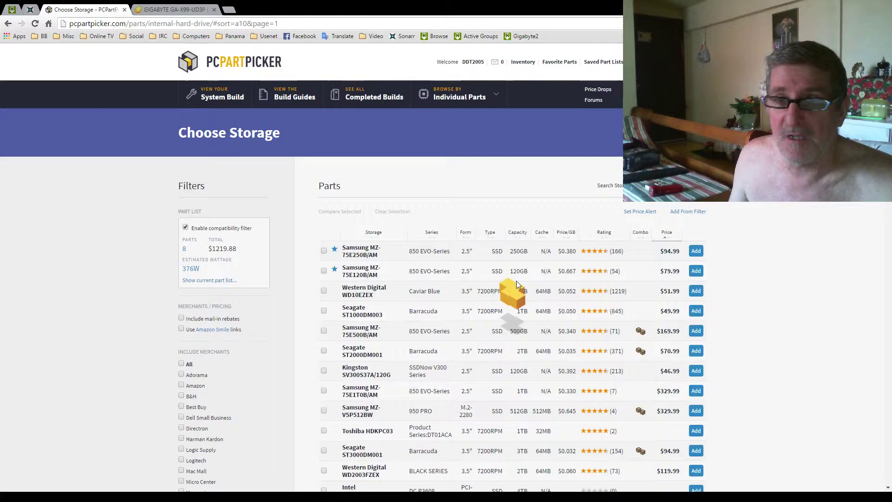
{"action": "scroll", "coordinate": [504, 278], "scroll_direction": "down", "scroll_amount": 5}
{"action": "scroll", "coordinate": [311, 273], "scroll_direction": "down", "scroll_amount": 5}
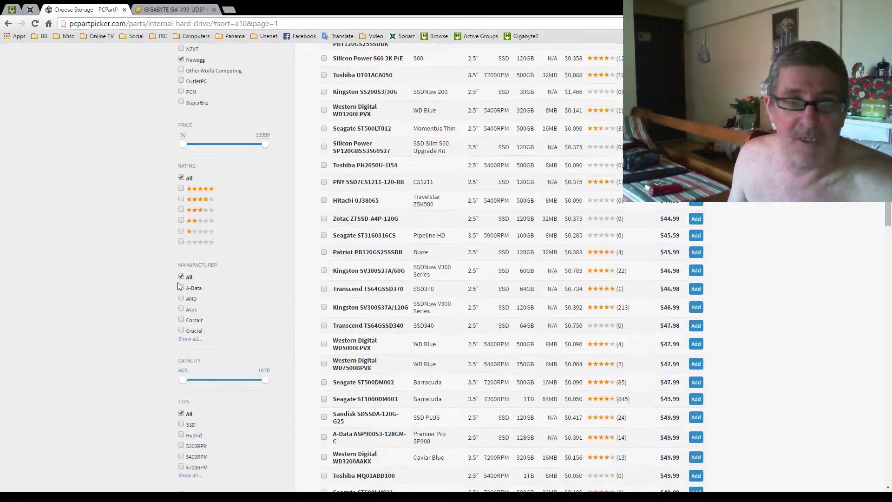
{"action": "scroll", "coordinate": [174, 327], "scroll_direction": "down", "scroll_amount": 4}
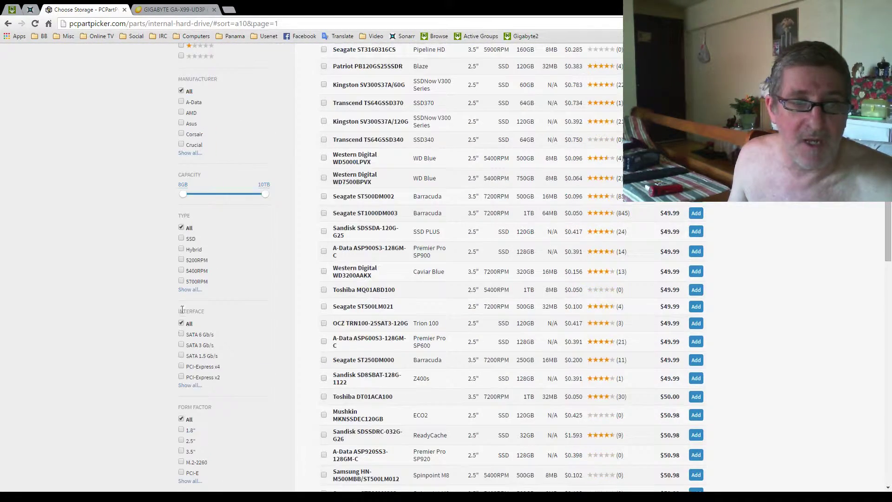
{"action": "left_click", "coordinate": [181, 238]}
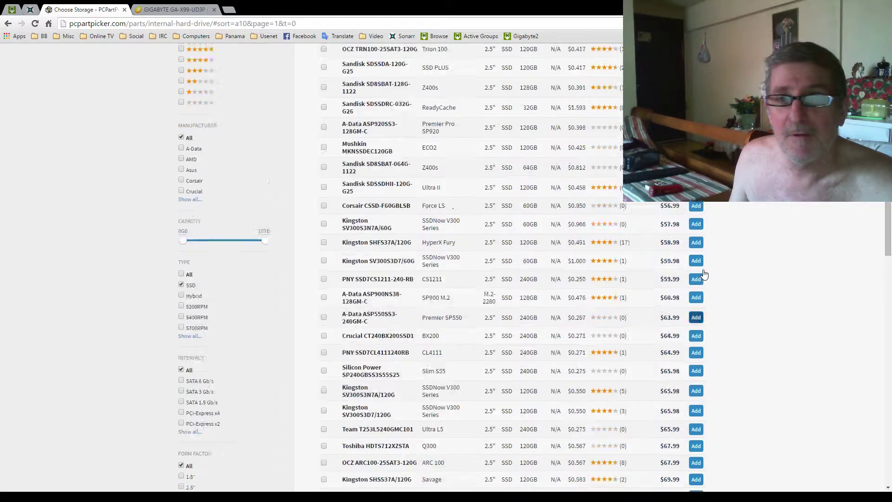
Raise the minimum drive capacity filter to about 240GB
{"action": "scroll", "coordinate": [704, 274], "scroll_direction": "up", "scroll_amount": 5}
{"action": "scroll", "coordinate": [699, 265], "scroll_direction": "up", "scroll_amount": 5}
{"action": "scroll", "coordinate": [700, 265], "scroll_direction": "up", "scroll_amount": 4}
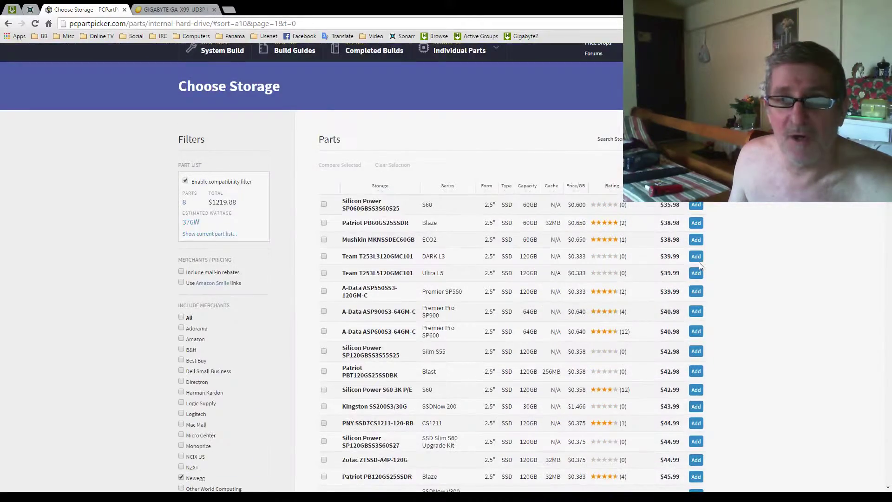
{"action": "scroll", "coordinate": [699, 262], "scroll_direction": "down", "scroll_amount": 1}
{"action": "scroll", "coordinate": [465, 288], "scroll_direction": "down", "scroll_amount": 5}
{"action": "scroll", "coordinate": [251, 320], "scroll_direction": "down", "scroll_amount": 5}
{"action": "scroll", "coordinate": [252, 319], "scroll_direction": "down", "scroll_amount": 3}
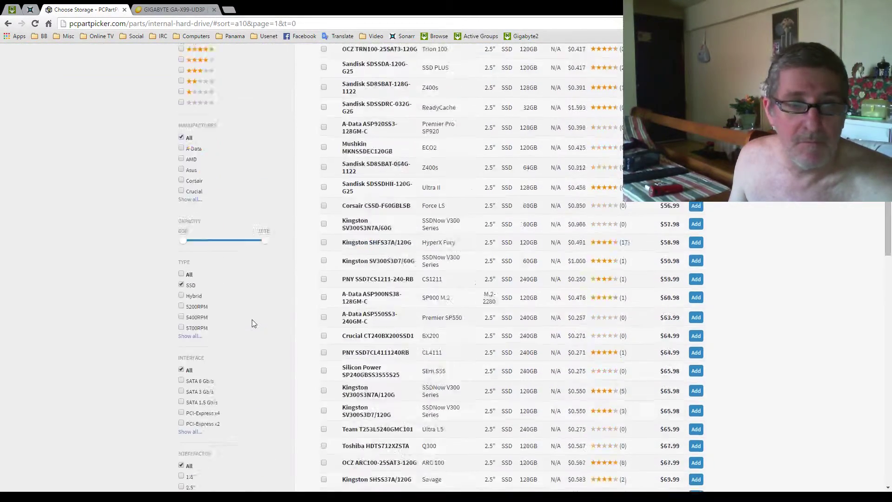
{"action": "scroll", "coordinate": [252, 319], "scroll_direction": "down", "scroll_amount": 2}
{"action": "scroll", "coordinate": [253, 323], "scroll_direction": "down", "scroll_amount": 4}
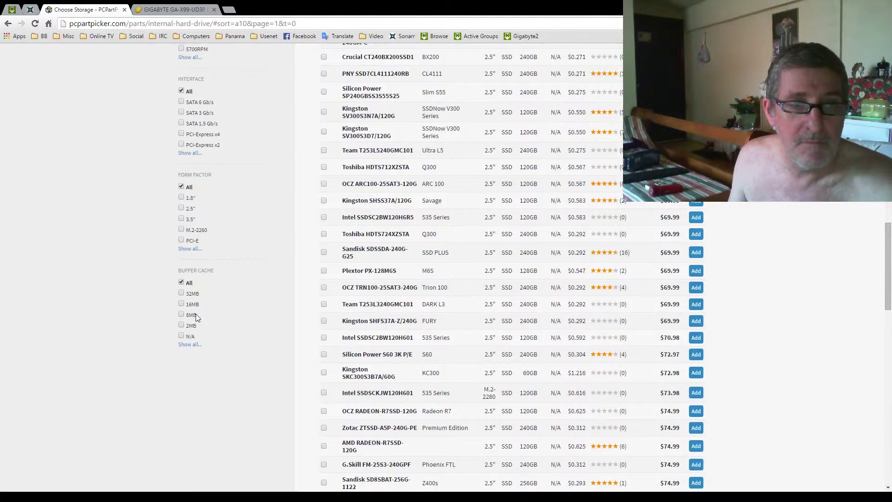
{"action": "scroll", "coordinate": [196, 317], "scroll_direction": "up", "scroll_amount": 5}
{"action": "scroll", "coordinate": [200, 304], "scroll_direction": "up", "scroll_amount": 4}
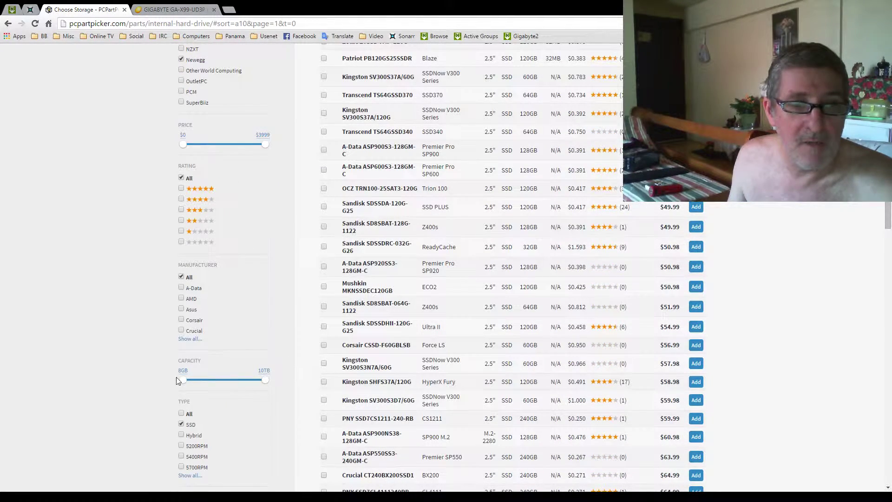
{"action": "left_click_drag", "start_coordinate": [181, 380], "coordinate": [228, 380]}
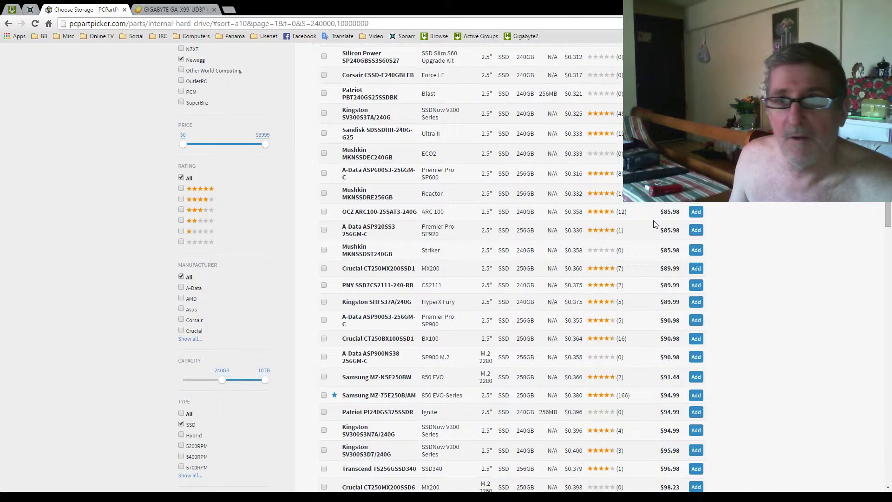
Expand the full manufacturer list and filter to Samsung drives
{"action": "scroll", "coordinate": [711, 217], "scroll_direction": "up", "scroll_amount": 10}
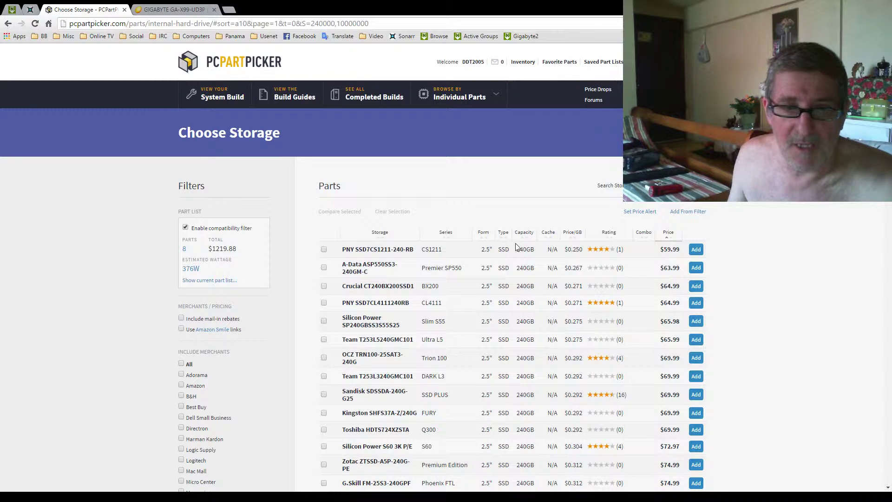
{"action": "scroll", "coordinate": [515, 246], "scroll_direction": "down", "scroll_amount": 4}
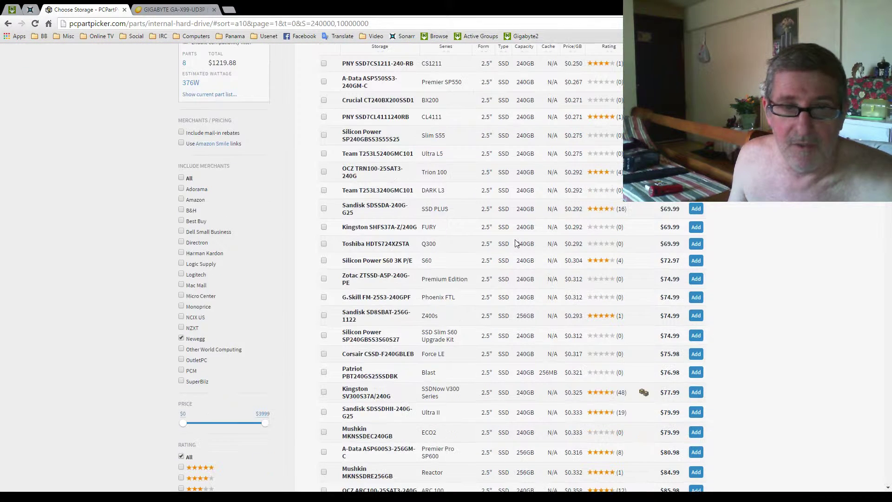
{"action": "scroll", "coordinate": [515, 244], "scroll_direction": "down", "scroll_amount": 1}
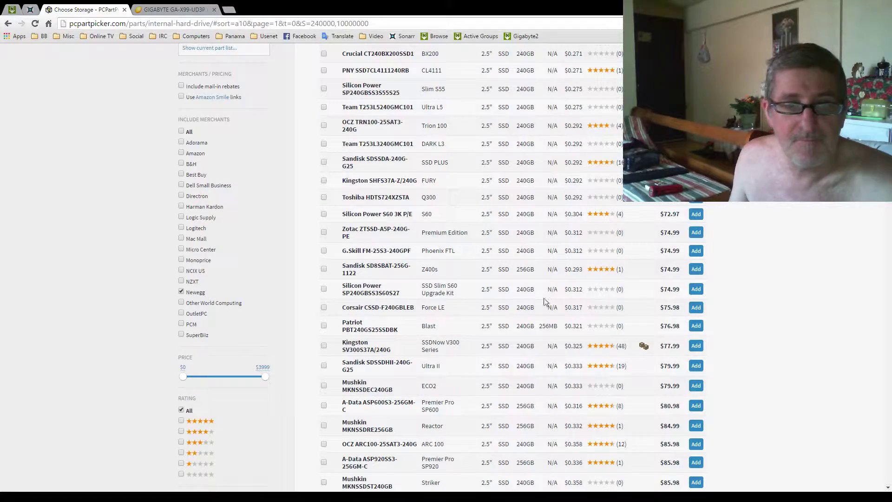
{"action": "scroll", "coordinate": [183, 244], "scroll_direction": "up", "scroll_amount": 5}
{"action": "scroll", "coordinate": [169, 266], "scroll_direction": "down", "scroll_amount": 4}
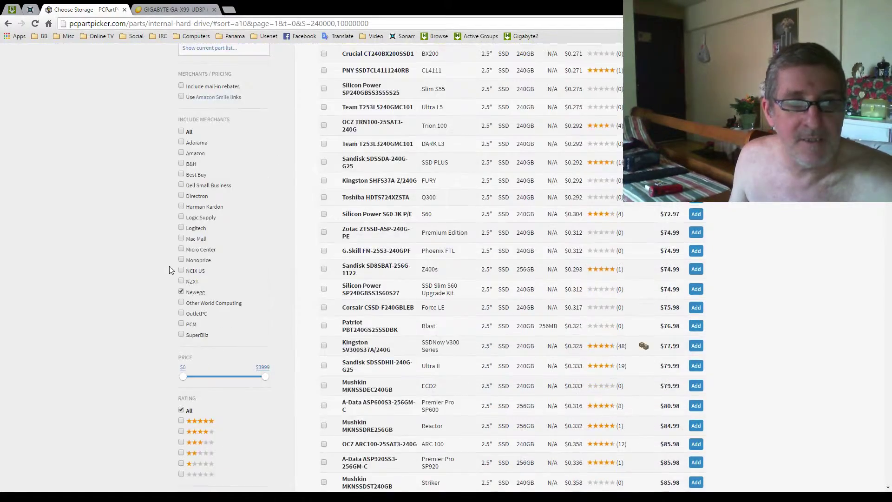
{"action": "scroll", "coordinate": [169, 266], "scroll_direction": "down", "scroll_amount": 3}
{"action": "scroll", "coordinate": [170, 266], "scroll_direction": "down", "scroll_amount": 3}
{"action": "scroll", "coordinate": [176, 312], "scroll_direction": "down", "scroll_amount": 3}
{"action": "scroll", "coordinate": [177, 302], "scroll_direction": "down", "scroll_amount": 3}
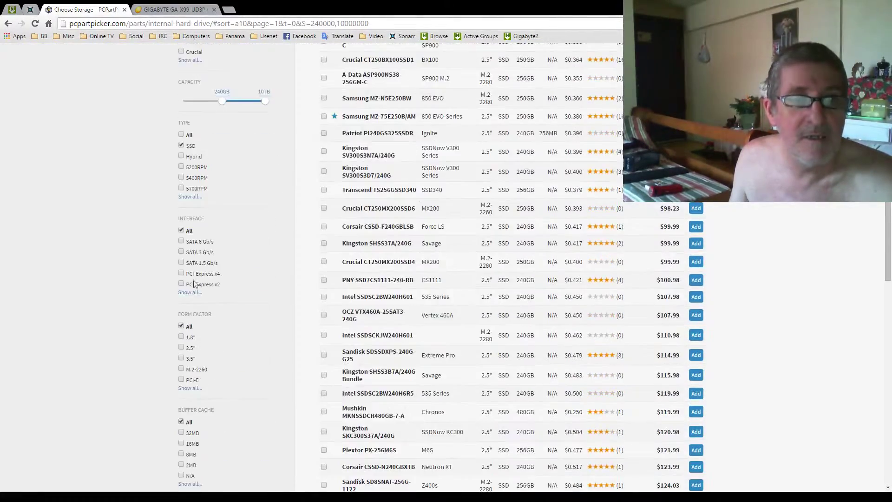
{"action": "scroll", "coordinate": [186, 274], "scroll_direction": "up", "scroll_amount": 4}
{"action": "left_click", "coordinate": [183, 246]}
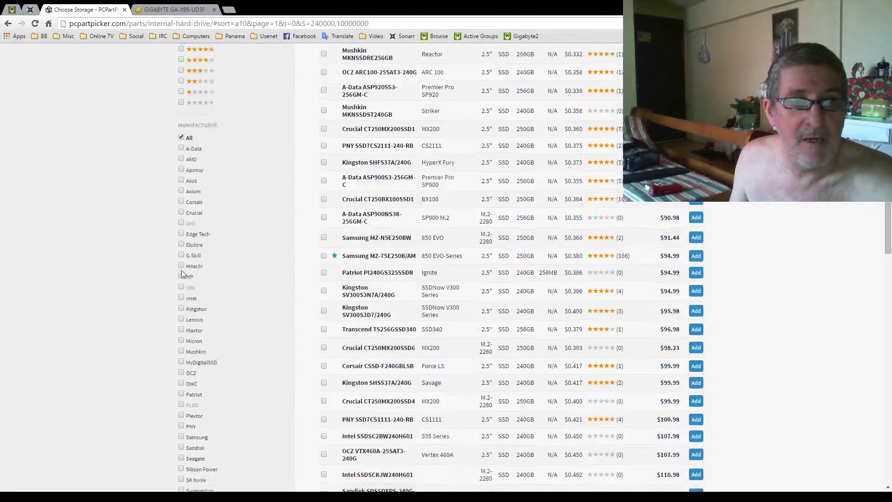
{"action": "scroll", "coordinate": [184, 253], "scroll_direction": "down", "scroll_amount": 5}
{"action": "left_click", "coordinate": [181, 251]}
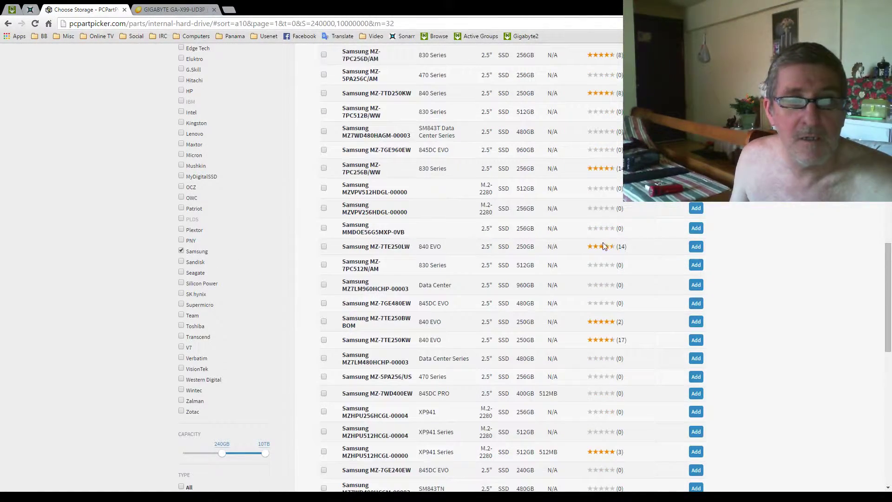
{"action": "scroll", "coordinate": [587, 243], "scroll_direction": "up", "scroll_amount": 3}
{"action": "scroll", "coordinate": [587, 242], "scroll_direction": "up", "scroll_amount": 3}
{"action": "scroll", "coordinate": [585, 242], "scroll_direction": "up", "scroll_amount": 3}
{"action": "scroll", "coordinate": [584, 241], "scroll_direction": "up", "scroll_amount": 3}
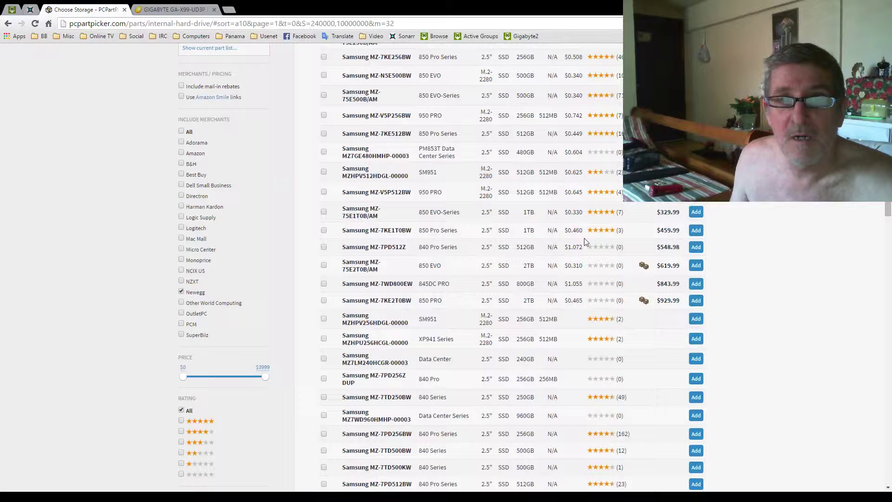
{"action": "scroll", "coordinate": [585, 241], "scroll_direction": "up", "scroll_amount": 2}
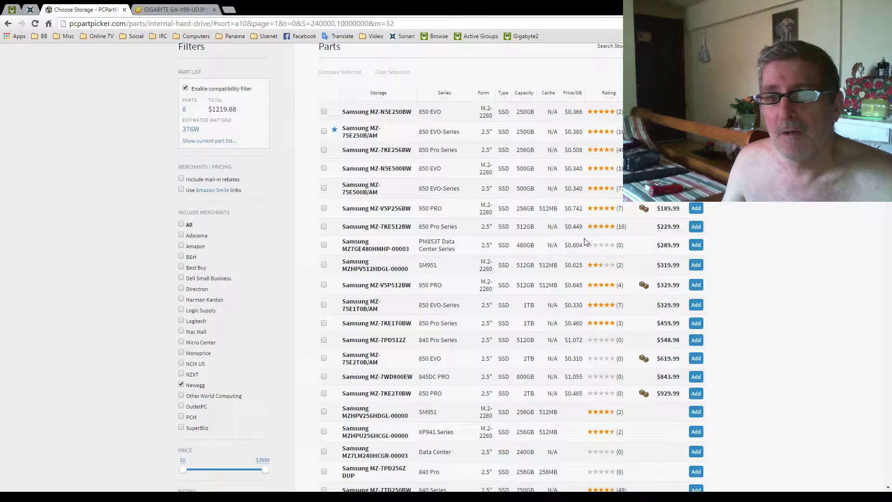
Open the Samsung 850 EVO 250GB M.2-2280 (MZ-N5E250BW) page, Newegg lowest at $91.44
{"action": "left_click", "coordinate": [362, 115]}
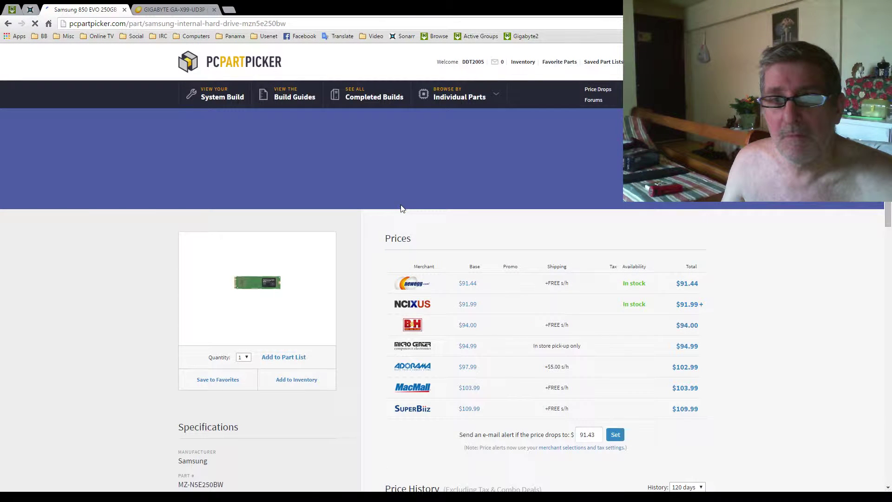
{"action": "scroll", "coordinate": [403, 208], "scroll_direction": "down", "scroll_amount": 4}
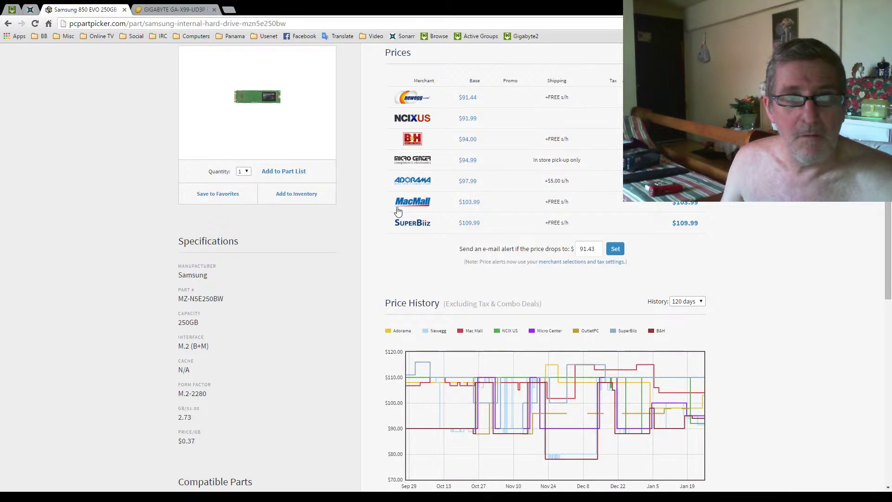
{"action": "scroll", "coordinate": [279, 149], "scroll_direction": "up", "scroll_amount": 5}
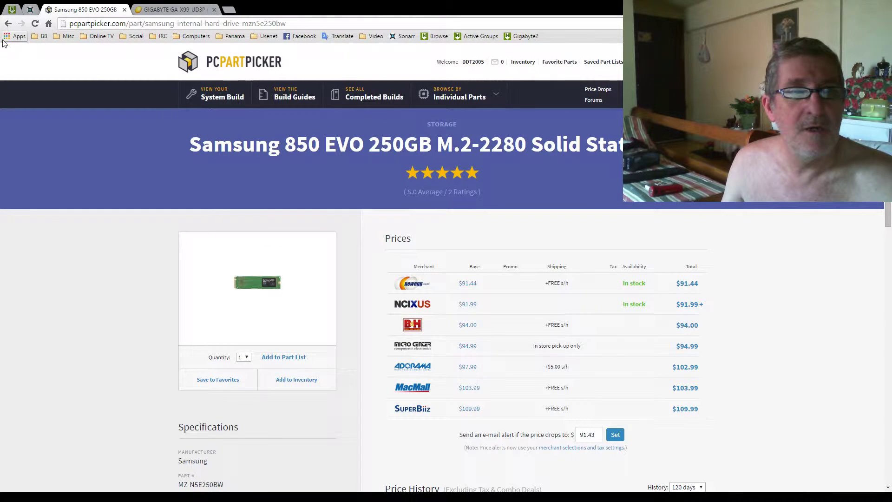
Bring the Newegg GIGABYTE GA-X99-UD3P listing ($169.99) to the front and scroll its details
{"action": "left_click", "coordinate": [140, 10]}
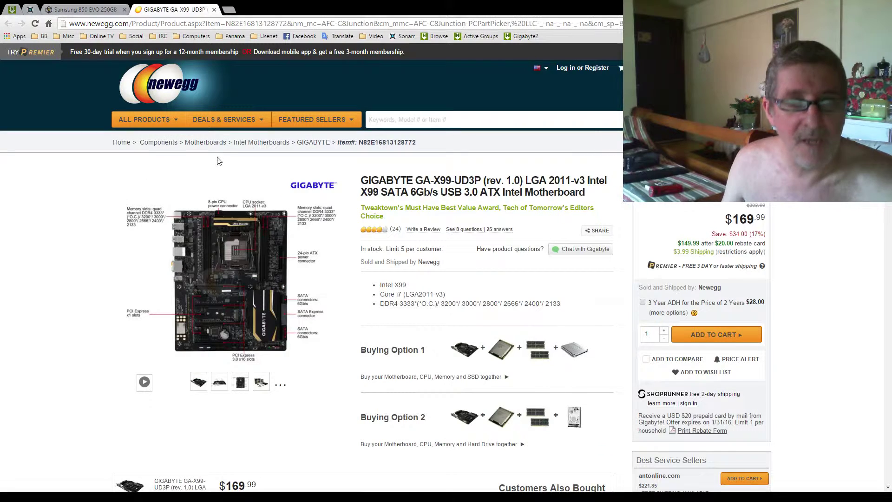
{"action": "scroll", "coordinate": [129, 227], "scroll_direction": "down", "scroll_amount": 3}
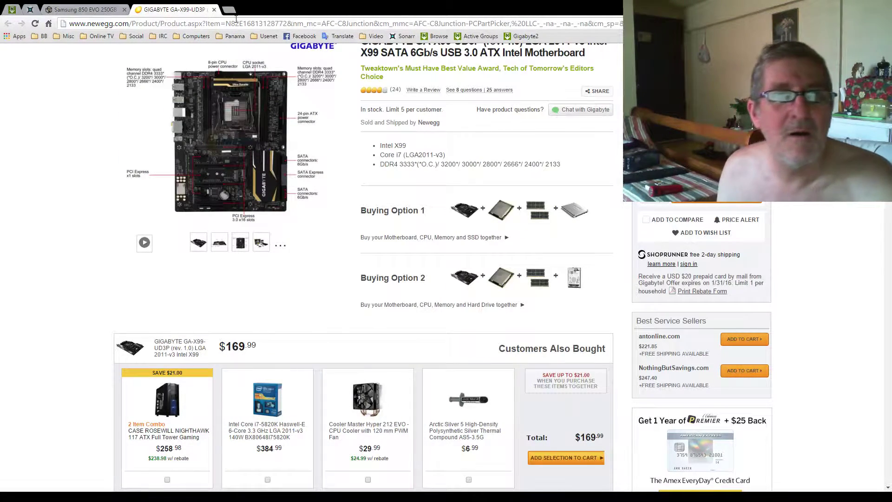
Close the Newegg tab, return to the Samsung list, and add the 850 EVO 500GB M.2 (MZ-N5E500BW)
{"action": "left_click", "coordinate": [214, 10]}
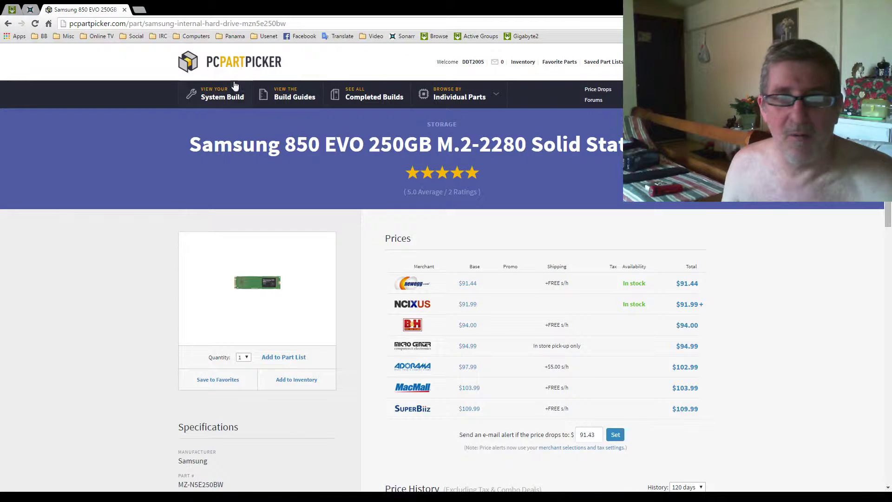
{"action": "left_click", "coordinate": [8, 23]}
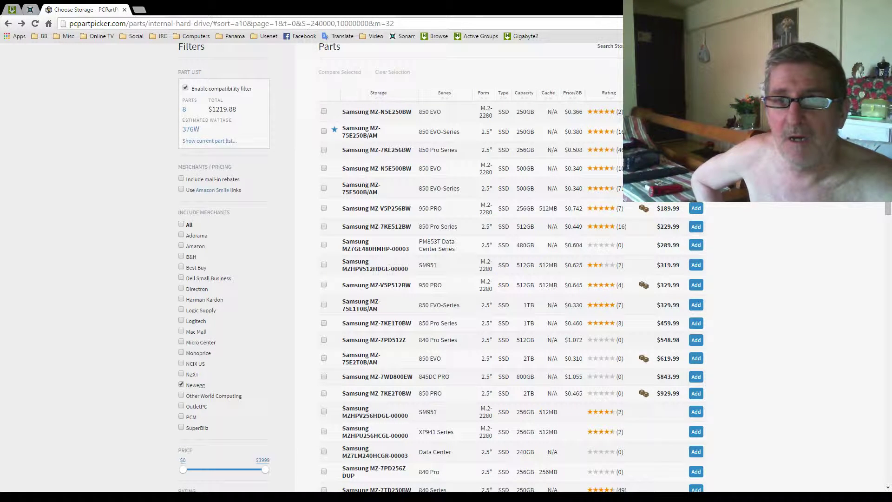
{"action": "left_click", "coordinate": [696, 209]}
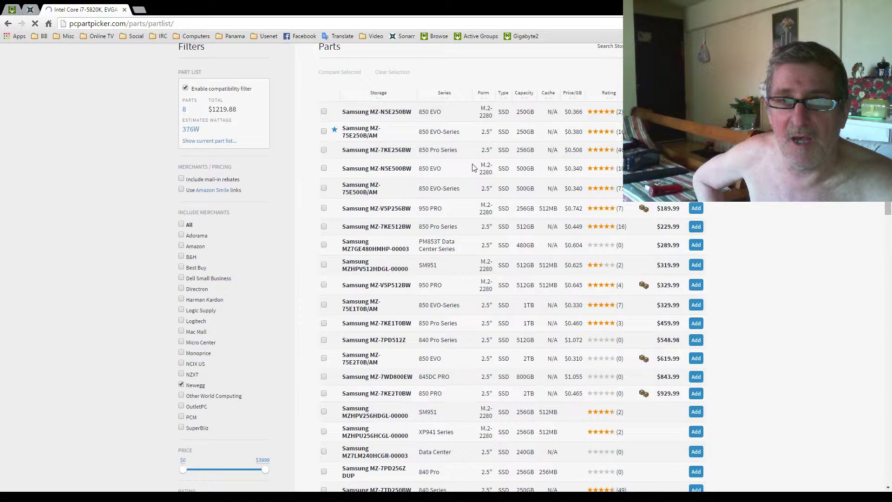
Start choosing an additional storage drive from the $1389.87 part list
{"action": "scroll", "coordinate": [206, 222], "scroll_direction": "down", "scroll_amount": 3}
{"action": "scroll", "coordinate": [207, 222], "scroll_direction": "down", "scroll_amount": 1}
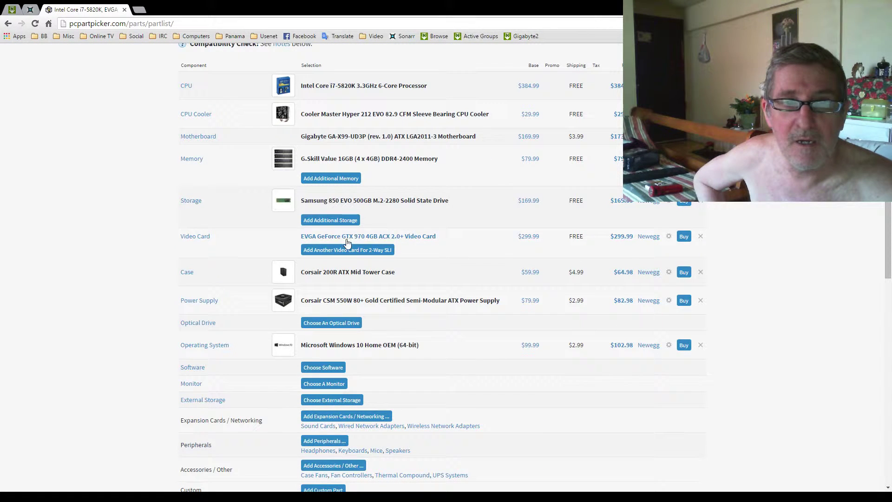
{"action": "left_click", "coordinate": [331, 221]}
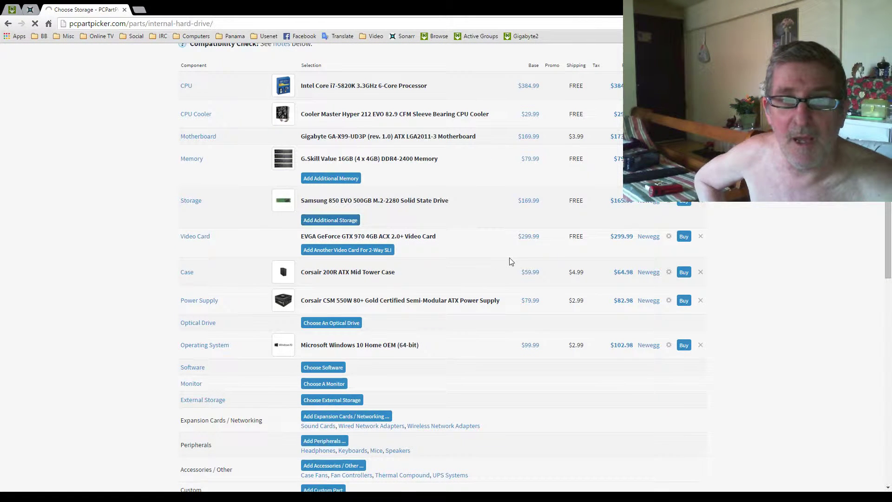
Filter the storage catalogue's Type to show only 7200RPM drives
{"action": "scroll", "coordinate": [269, 269], "scroll_direction": "down", "scroll_amount": 5}
{"action": "scroll", "coordinate": [255, 276], "scroll_direction": "down", "scroll_amount": 1}
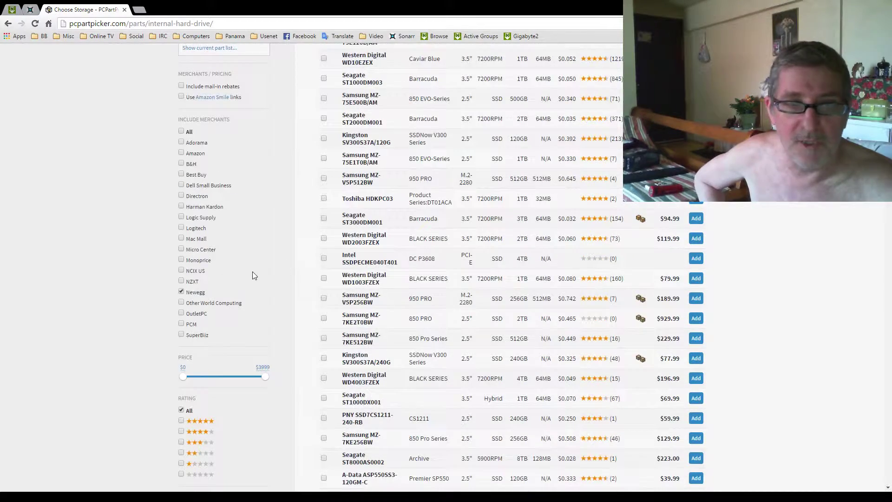
{"action": "scroll", "coordinate": [252, 275], "scroll_direction": "down", "scroll_amount": 1}
{"action": "scroll", "coordinate": [247, 276], "scroll_direction": "down", "scroll_amount": 4}
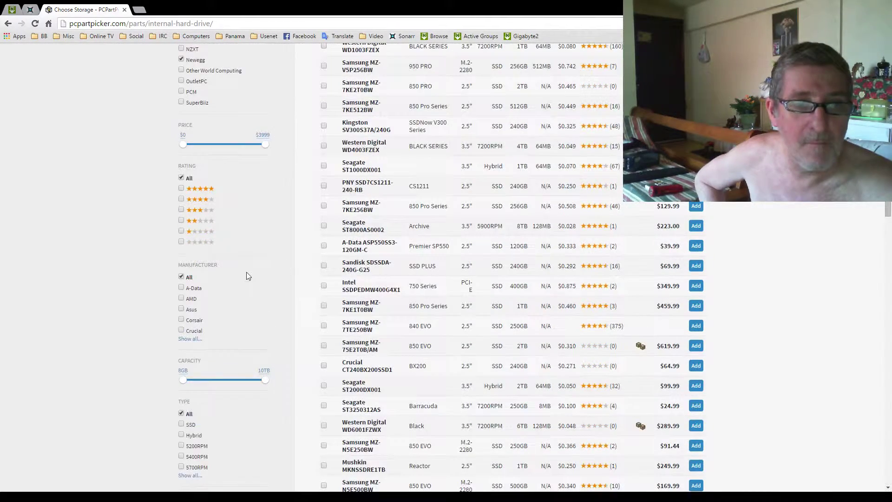
{"action": "scroll", "coordinate": [246, 274], "scroll_direction": "down", "scroll_amount": 3}
{"action": "scroll", "coordinate": [239, 278], "scroll_direction": "down", "scroll_amount": 2}
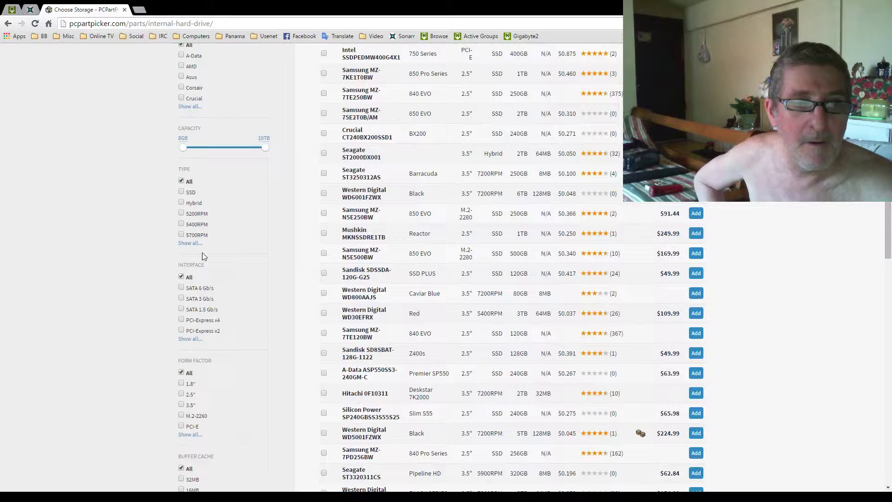
{"action": "left_click", "coordinate": [184, 243]}
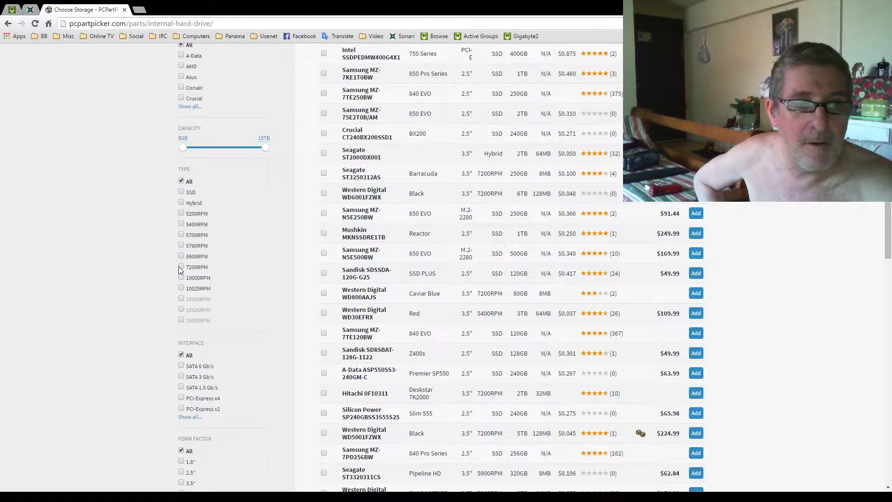
{"action": "left_click", "coordinate": [181, 267]}
{"action": "scroll", "coordinate": [434, 253], "scroll_direction": "up", "scroll_amount": 1}
{"action": "scroll", "coordinate": [524, 215], "scroll_direction": "up", "scroll_amount": 5}
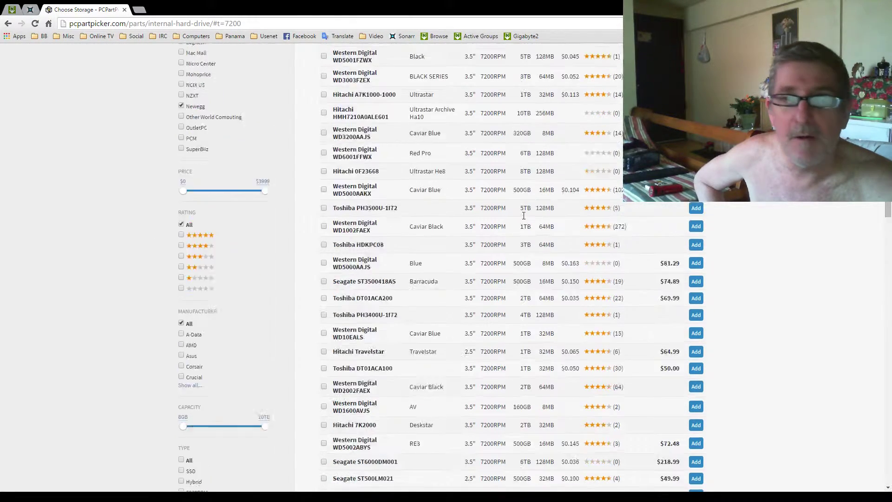
{"action": "scroll", "coordinate": [524, 216], "scroll_direction": "up", "scroll_amount": 9}
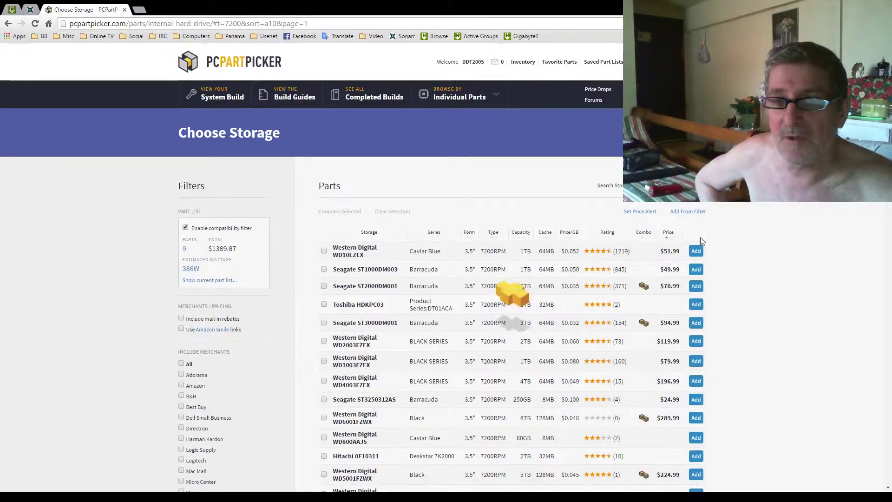
Restrict the 7200RPM storage list to the Western Digital manufacturer only
{"action": "scroll", "coordinate": [702, 241], "scroll_direction": "down", "scroll_amount": 5}
{"action": "scroll", "coordinate": [463, 226], "scroll_direction": "down", "scroll_amount": 4}
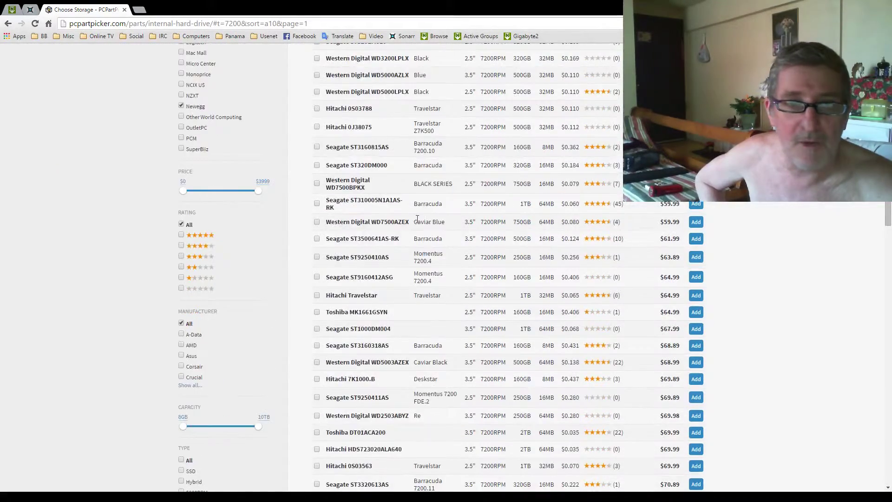
{"action": "scroll", "coordinate": [418, 218], "scroll_direction": "down", "scroll_amount": 2}
{"action": "scroll", "coordinate": [399, 223], "scroll_direction": "down", "scroll_amount": 2}
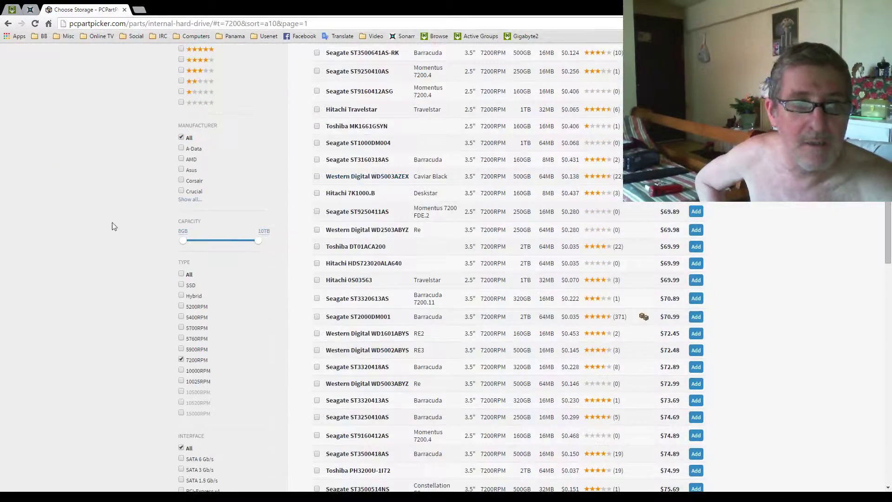
{"action": "scroll", "coordinate": [117, 223], "scroll_direction": "up", "scroll_amount": 6}
{"action": "scroll", "coordinate": [124, 217], "scroll_direction": "up", "scroll_amount": 3}
{"action": "scroll", "coordinate": [123, 217], "scroll_direction": "down", "scroll_amount": 3}
{"action": "scroll", "coordinate": [124, 217], "scroll_direction": "down", "scroll_amount": 1}
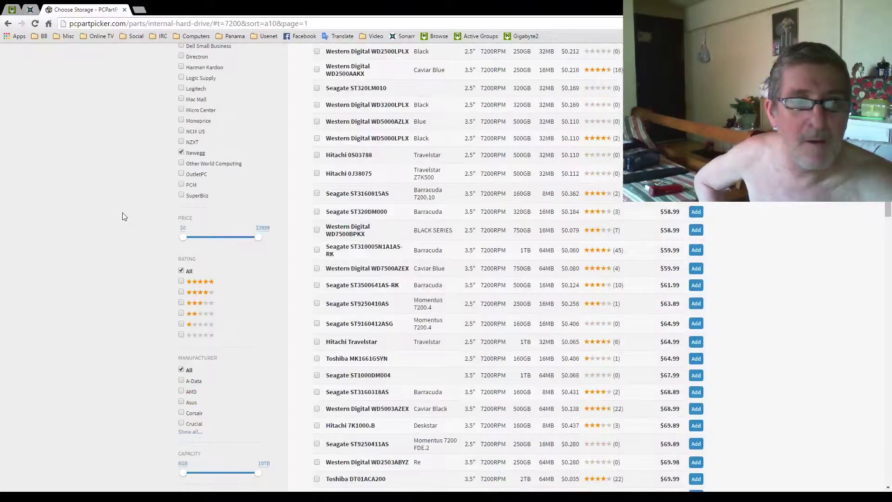
{"action": "scroll", "coordinate": [209, 188], "scroll_direction": "up", "scroll_amount": 2}
{"action": "scroll", "coordinate": [209, 188], "scroll_direction": "up", "scroll_amount": 2}
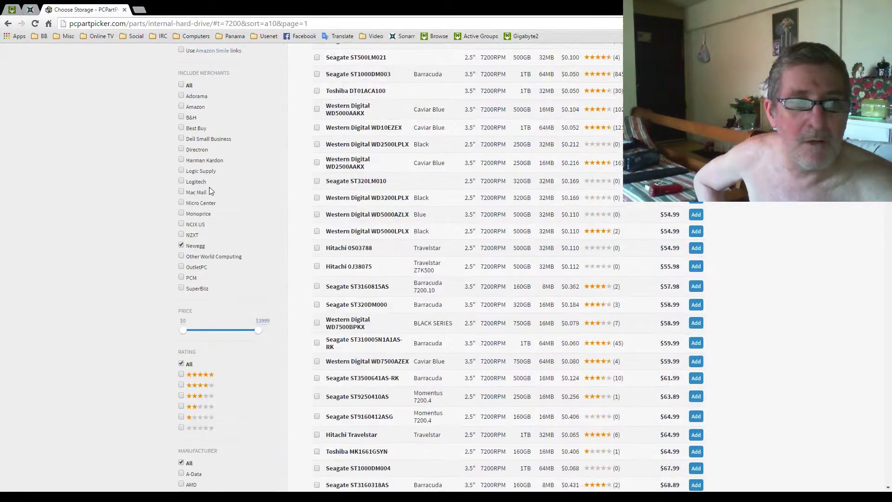
{"action": "scroll", "coordinate": [209, 187], "scroll_direction": "up", "scroll_amount": 2}
{"action": "scroll", "coordinate": [209, 186], "scroll_direction": "up", "scroll_amount": 2}
{"action": "scroll", "coordinate": [207, 185], "scroll_direction": "down", "scroll_amount": 6}
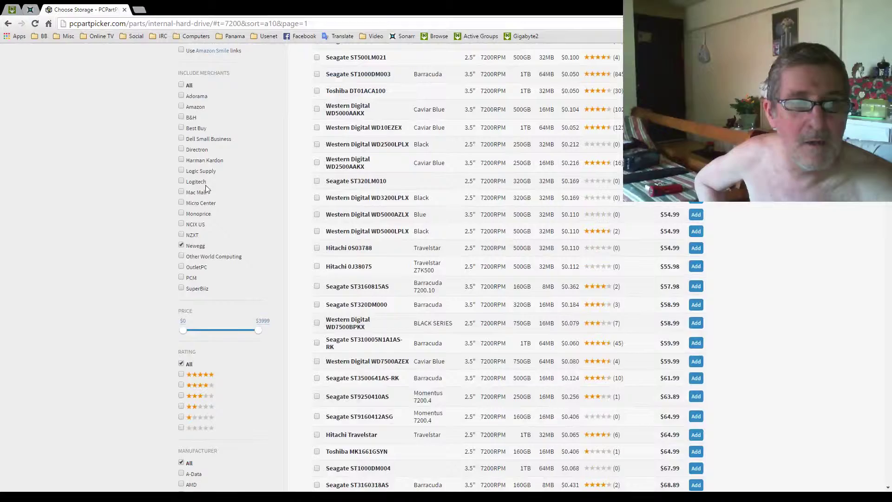
{"action": "scroll", "coordinate": [205, 234], "scroll_direction": "down", "scroll_amount": 4}
{"action": "scroll", "coordinate": [202, 231], "scroll_direction": "down", "scroll_amount": 1}
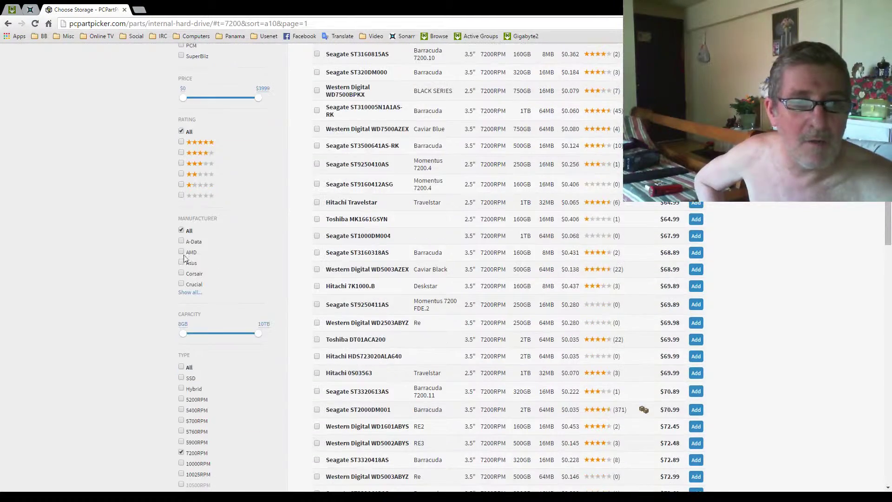
{"action": "left_click", "coordinate": [186, 292]}
{"action": "scroll", "coordinate": [167, 288], "scroll_direction": "down", "scroll_amount": 4}
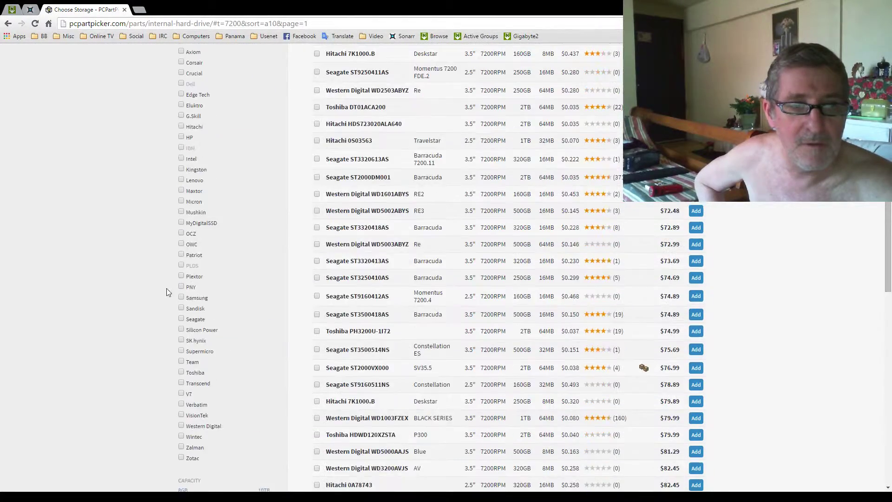
{"action": "scroll", "coordinate": [160, 279], "scroll_direction": "down", "scroll_amount": 5}
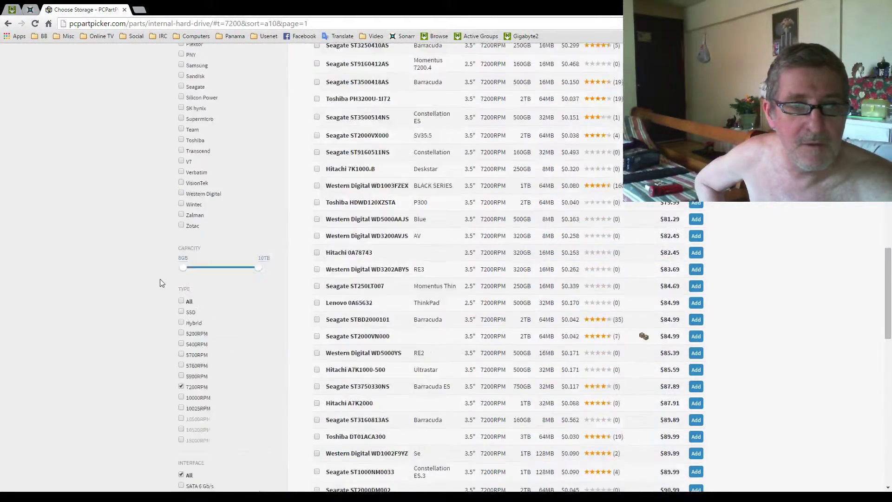
{"action": "left_click", "coordinate": [182, 193]}
Browse the Western Digital 7200RPM list and expand every Interface filter option, including M.2
{"action": "scroll", "coordinate": [638, 266], "scroll_direction": "up", "scroll_amount": 3}
{"action": "scroll", "coordinate": [646, 260], "scroll_direction": "up", "scroll_amount": 3}
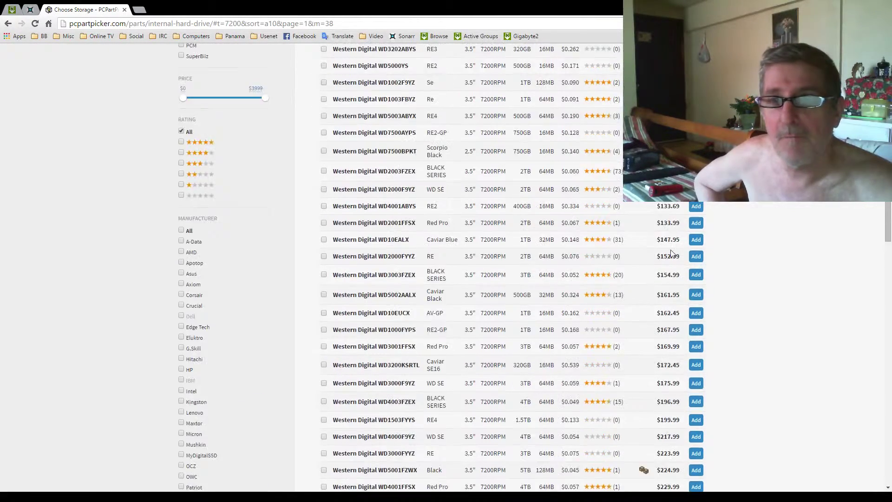
{"action": "scroll", "coordinate": [655, 255], "scroll_direction": "up", "scroll_amount": 2}
{"action": "scroll", "coordinate": [669, 251], "scroll_direction": "up", "scroll_amount": 3}
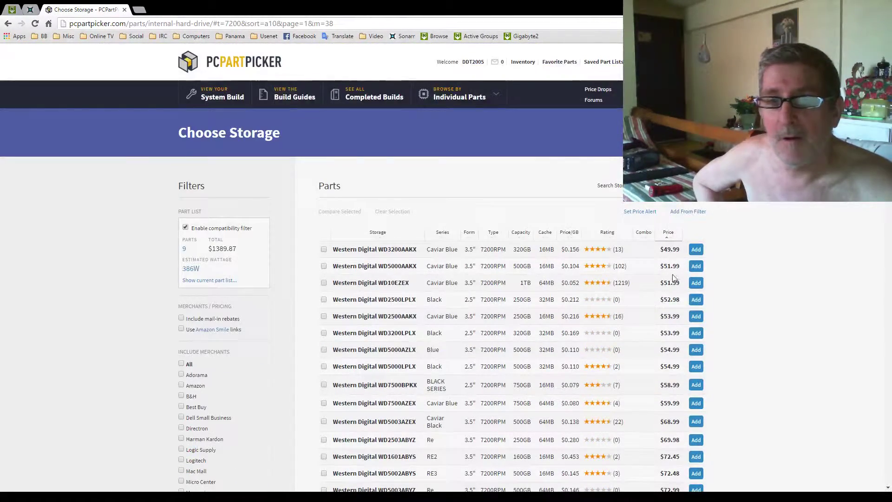
{"action": "scroll", "coordinate": [434, 274], "scroll_direction": "down", "scroll_amount": 3}
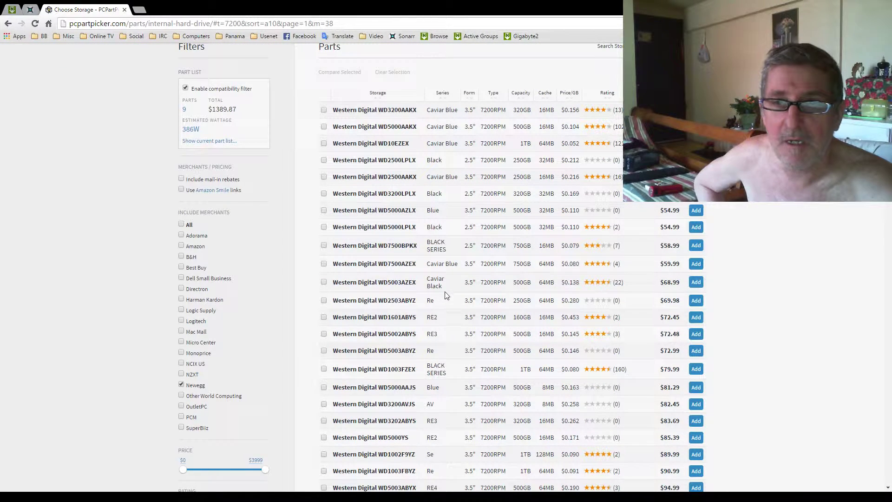
{"action": "scroll", "coordinate": [445, 294], "scroll_direction": "down", "scroll_amount": 4}
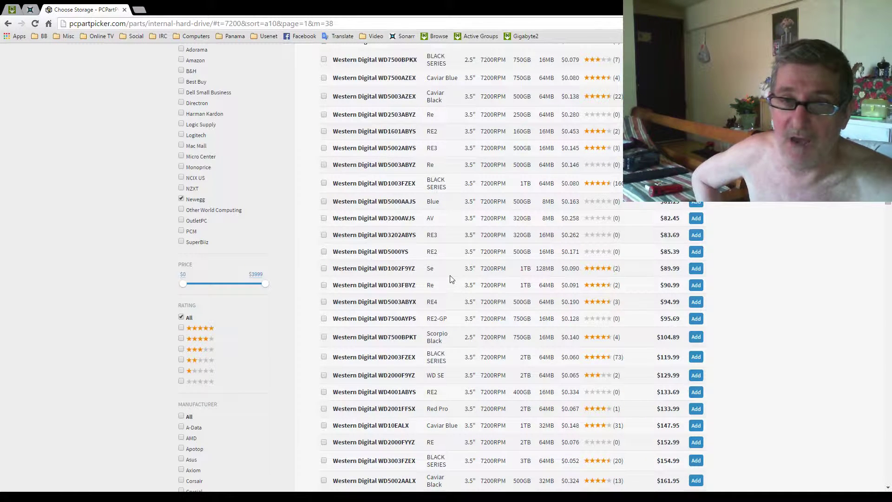
{"action": "scroll", "coordinate": [450, 277], "scroll_direction": "down", "scroll_amount": 2}
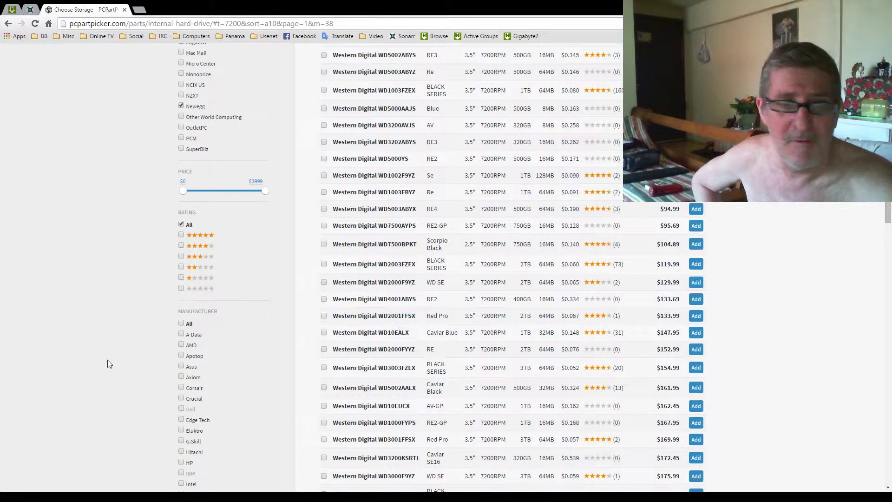
{"action": "scroll", "coordinate": [139, 355], "scroll_direction": "down", "scroll_amount": 4}
{"action": "scroll", "coordinate": [143, 354], "scroll_direction": "down", "scroll_amount": 4}
{"action": "scroll", "coordinate": [150, 345], "scroll_direction": "down", "scroll_amount": 4}
{"action": "scroll", "coordinate": [153, 348], "scroll_direction": "down", "scroll_amount": 1}
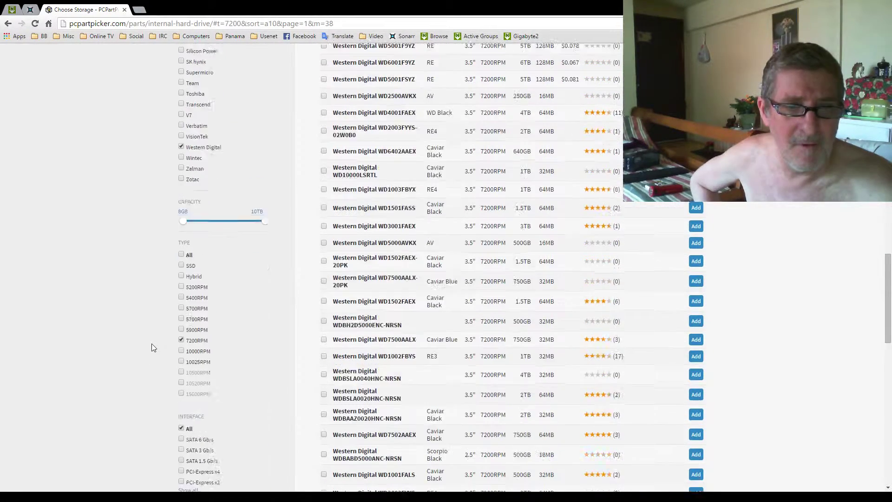
{"action": "scroll", "coordinate": [154, 348], "scroll_direction": "down", "scroll_amount": 4}
{"action": "scroll", "coordinate": [153, 348], "scroll_direction": "down", "scroll_amount": 3}
{"action": "scroll", "coordinate": [154, 347], "scroll_direction": "down", "scroll_amount": 3}
{"action": "scroll", "coordinate": [155, 346], "scroll_direction": "up", "scroll_amount": 5}
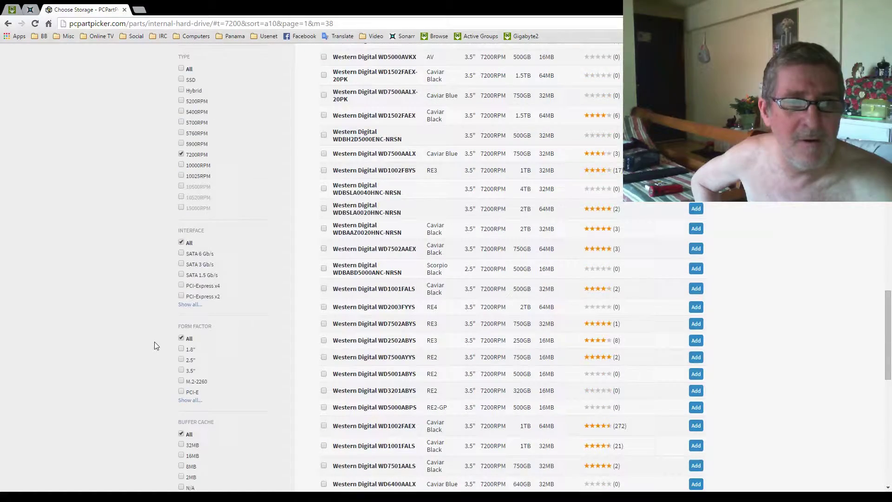
{"action": "scroll", "coordinate": [155, 339], "scroll_direction": "up", "scroll_amount": 4}
{"action": "scroll", "coordinate": [155, 339], "scroll_direction": "up", "scroll_amount": 2}
{"action": "scroll", "coordinate": [155, 339], "scroll_direction": "up", "scroll_amount": 4}
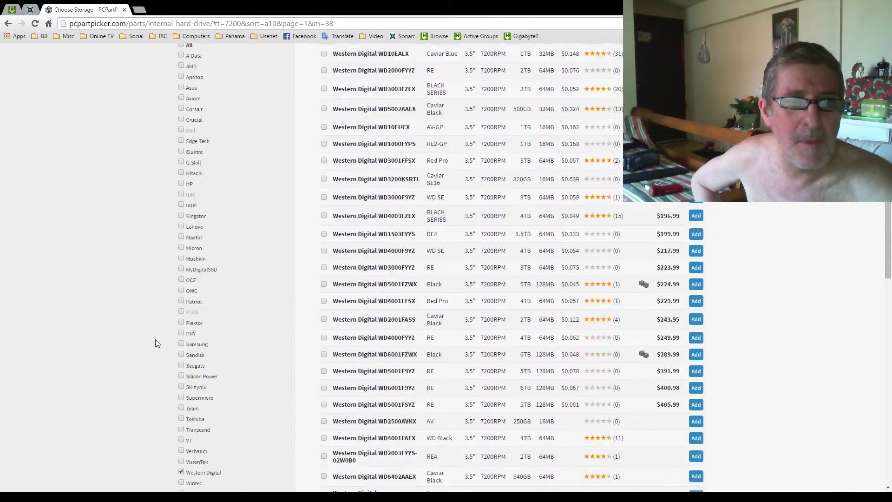
{"action": "scroll", "coordinate": [158, 337], "scroll_direction": "up", "scroll_amount": 4}
{"action": "scroll", "coordinate": [160, 334], "scroll_direction": "up", "scroll_amount": 5}
{"action": "scroll", "coordinate": [171, 339], "scroll_direction": "up", "scroll_amount": 3}
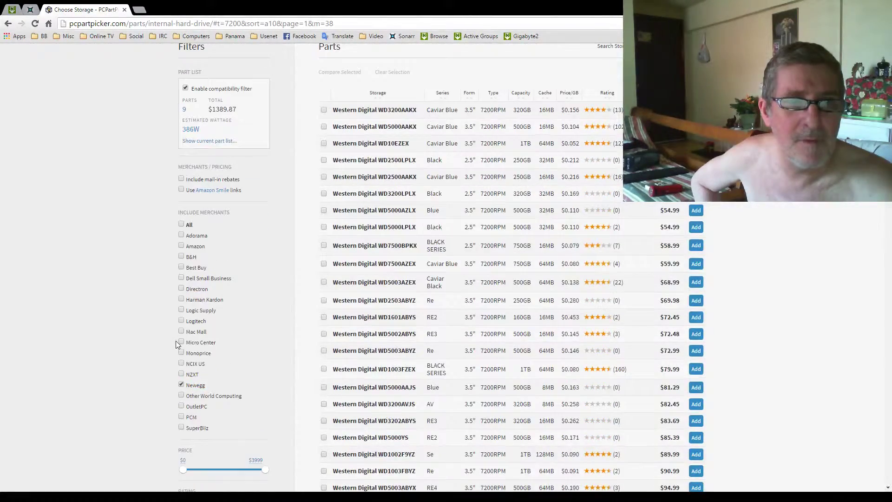
{"action": "scroll", "coordinate": [178, 344], "scroll_direction": "down", "scroll_amount": 5}
{"action": "scroll", "coordinate": [183, 347], "scroll_direction": "up", "scroll_amount": 1}
{"action": "scroll", "coordinate": [182, 344], "scroll_direction": "up", "scroll_amount": 4}
{"action": "scroll", "coordinate": [179, 346], "scroll_direction": "down", "scroll_amount": 6}
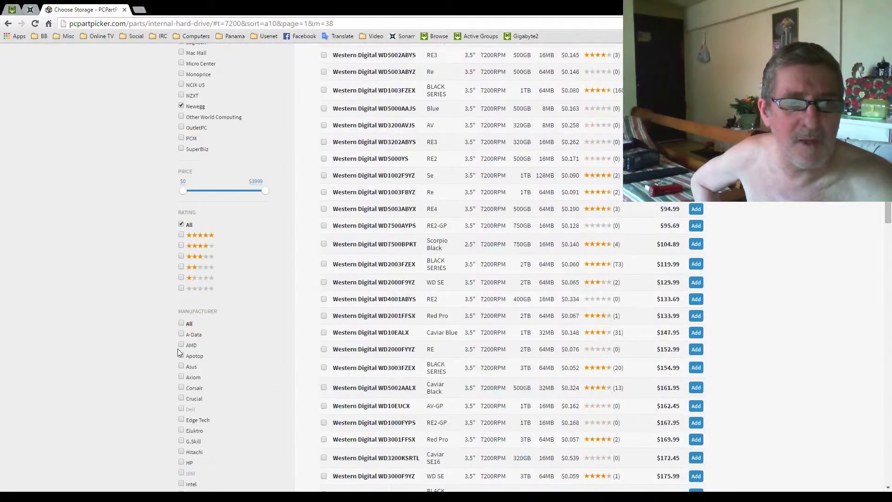
{"action": "scroll", "coordinate": [172, 351], "scroll_direction": "down", "scroll_amount": 3}
{"action": "scroll", "coordinate": [167, 356], "scroll_direction": "down", "scroll_amount": 4}
{"action": "scroll", "coordinate": [167, 354], "scroll_direction": "down", "scroll_amount": 5}
{"action": "scroll", "coordinate": [167, 352], "scroll_direction": "down", "scroll_amount": 2}
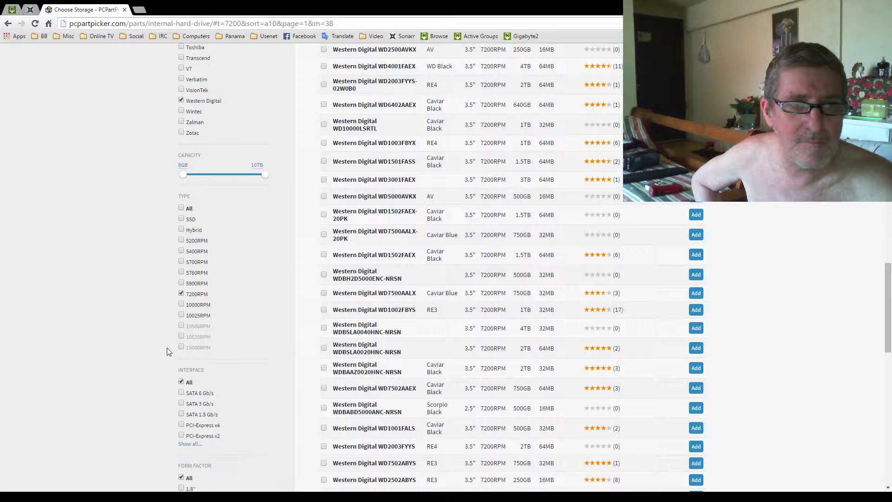
{"action": "scroll", "coordinate": [166, 351], "scroll_direction": "down", "scroll_amount": 5}
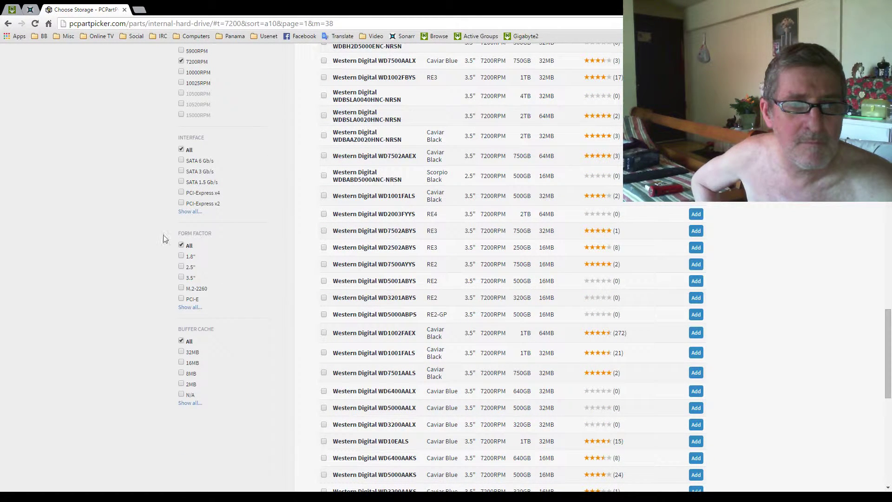
{"action": "left_click", "coordinate": [189, 212]}
Re-sort the Western Digital 7200RPM drive list by the Type column
{"action": "scroll", "coordinate": [123, 278], "scroll_direction": "up", "scroll_amount": 3}
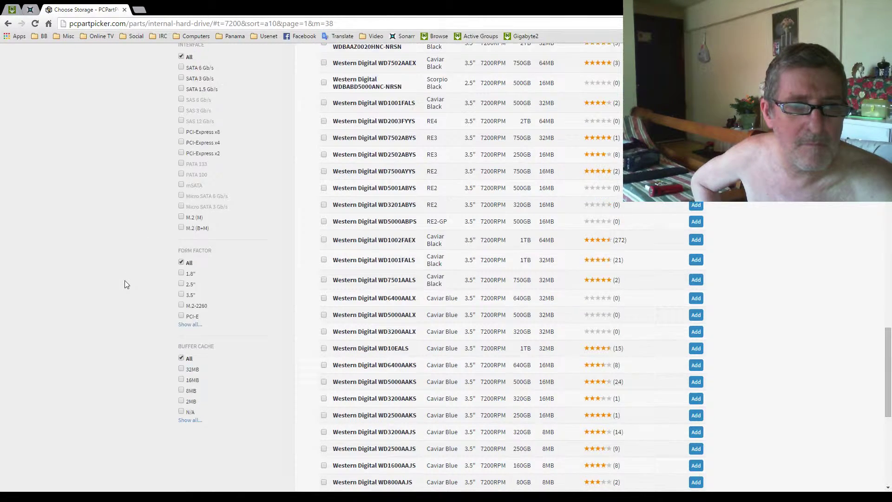
{"action": "scroll", "coordinate": [138, 272], "scroll_direction": "up", "scroll_amount": 4}
{"action": "scroll", "coordinate": [148, 272], "scroll_direction": "up", "scroll_amount": 4}
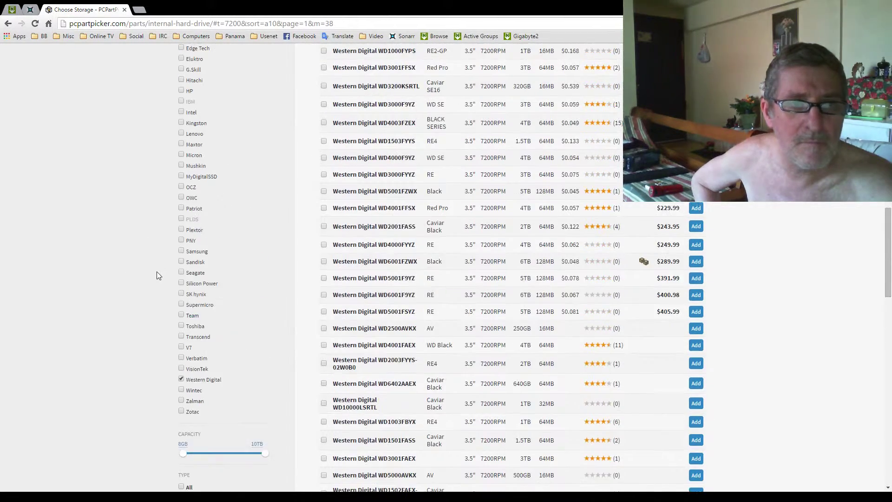
{"action": "scroll", "coordinate": [164, 271], "scroll_direction": "up", "scroll_amount": 4}
{"action": "scroll", "coordinate": [189, 262], "scroll_direction": "up", "scroll_amount": 3}
{"action": "scroll", "coordinate": [228, 256], "scroll_direction": "up", "scroll_amount": 2}
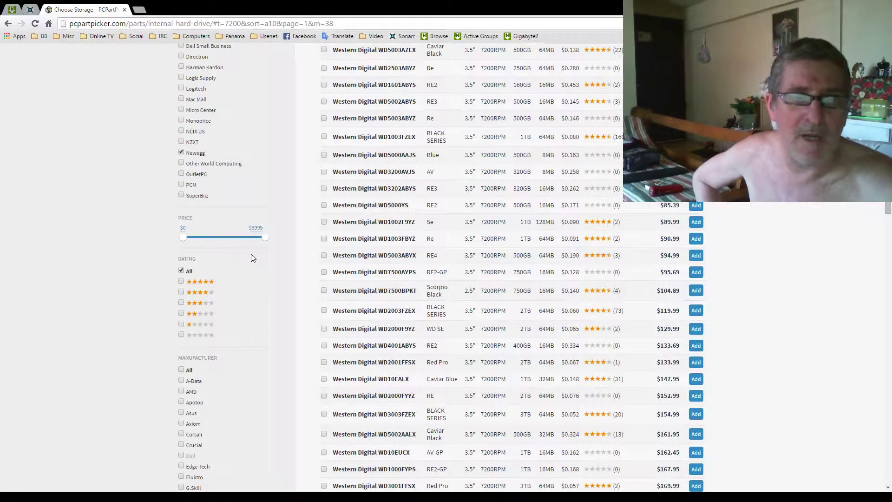
{"action": "scroll", "coordinate": [268, 255], "scroll_direction": "up", "scroll_amount": 4}
{"action": "scroll", "coordinate": [264, 254], "scroll_direction": "up", "scroll_amount": 4}
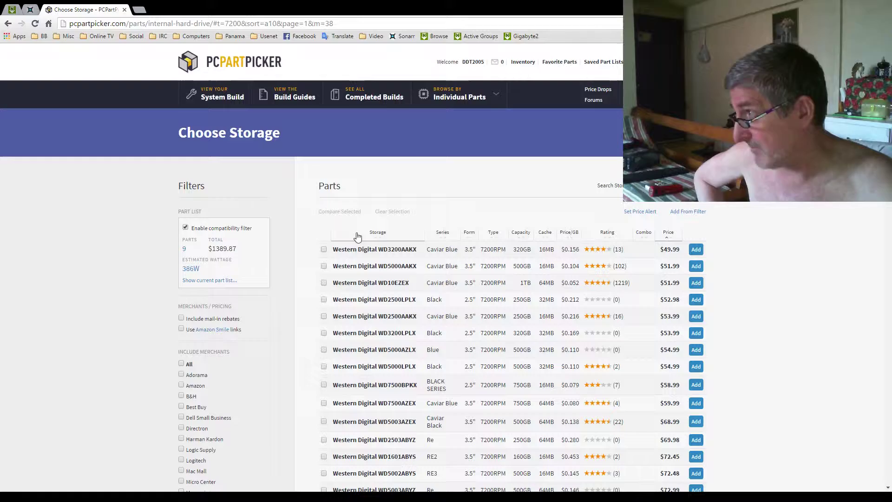
{"action": "scroll", "coordinate": [150, 232], "scroll_direction": "down", "scroll_amount": 2}
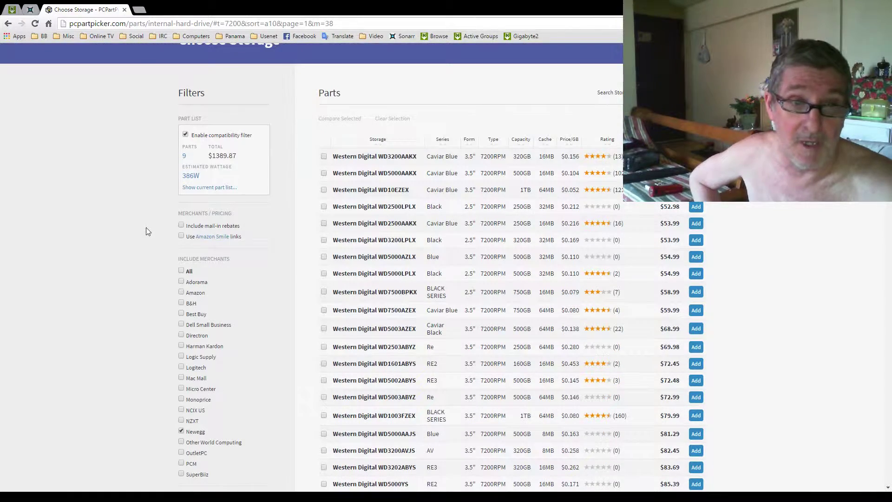
{"action": "scroll", "coordinate": [145, 225], "scroll_direction": "down", "scroll_amount": 4}
{"action": "scroll", "coordinate": [141, 224], "scroll_direction": "down", "scroll_amount": 3}
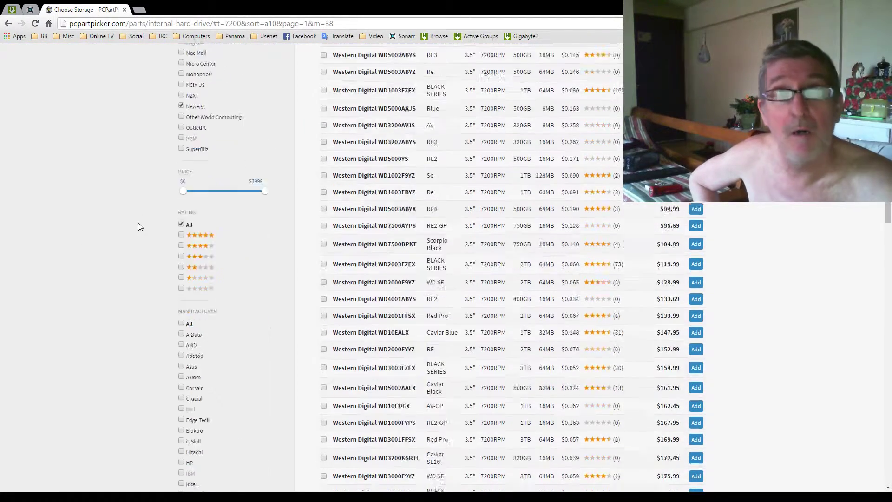
{"action": "scroll", "coordinate": [138, 222], "scroll_direction": "down", "scroll_amount": 1}
{"action": "scroll", "coordinate": [137, 222], "scroll_direction": "down", "scroll_amount": 6}
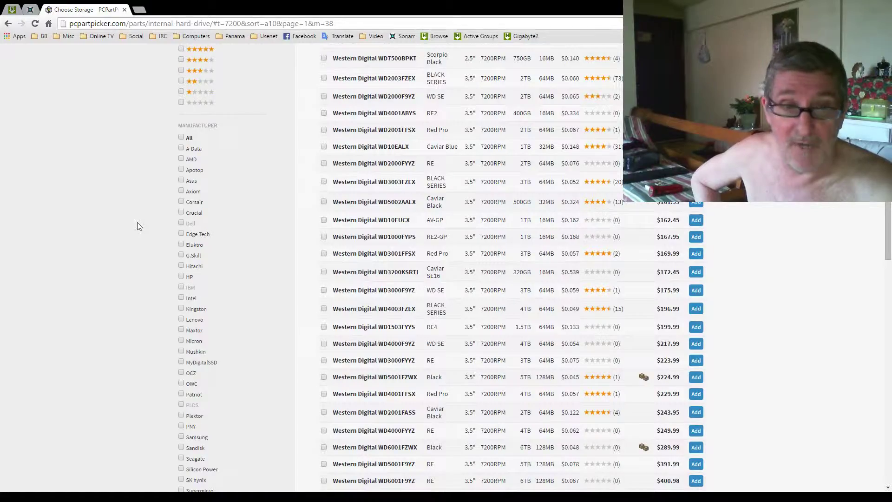
{"action": "scroll", "coordinate": [137, 222], "scroll_direction": "down", "scroll_amount": 1}
{"action": "scroll", "coordinate": [137, 222], "scroll_direction": "down", "scroll_amount": 4}
{"action": "scroll", "coordinate": [138, 222], "scroll_direction": "down", "scroll_amount": 1}
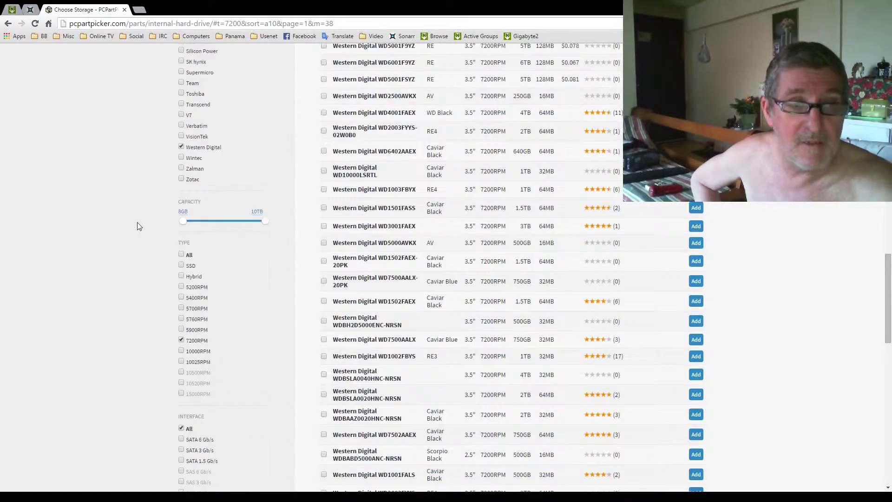
{"action": "scroll", "coordinate": [137, 222], "scroll_direction": "down", "scroll_amount": 1}
{"action": "scroll", "coordinate": [135, 219], "scroll_direction": "up", "scroll_amount": 5}
{"action": "scroll", "coordinate": [130, 216], "scroll_direction": "up", "scroll_amount": 6}
{"action": "scroll", "coordinate": [130, 215], "scroll_direction": "up", "scroll_amount": 6}
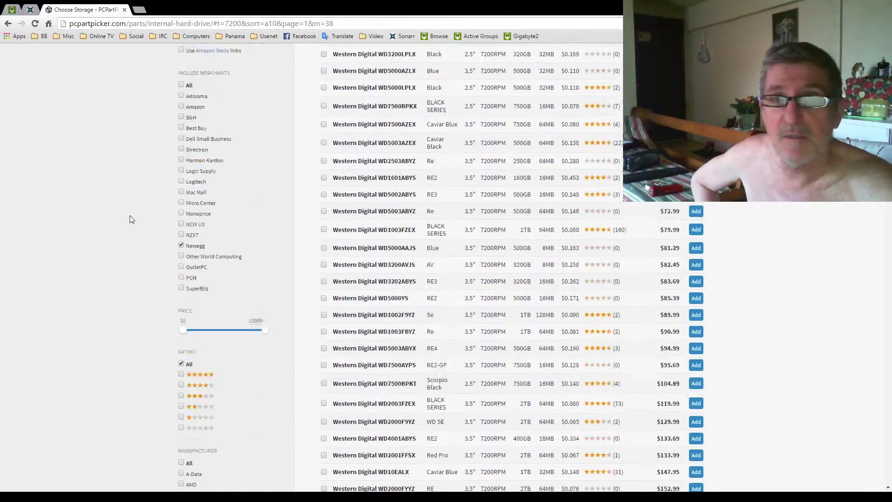
{"action": "scroll", "coordinate": [129, 216], "scroll_direction": "up", "scroll_amount": 5}
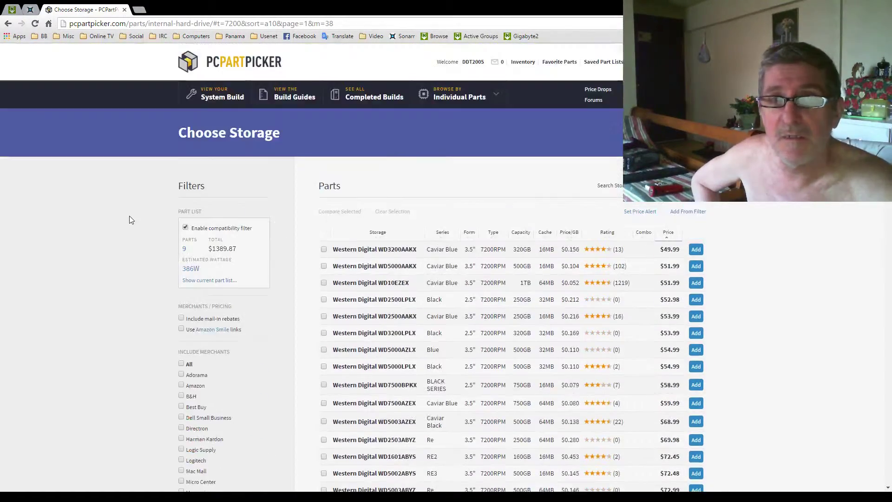
{"action": "left_click", "coordinate": [493, 233]}
{"action": "scroll", "coordinate": [123, 309], "scroll_direction": "down", "scroll_amount": 6}
{"action": "scroll", "coordinate": [136, 305], "scroll_direction": "down", "scroll_amount": 5}
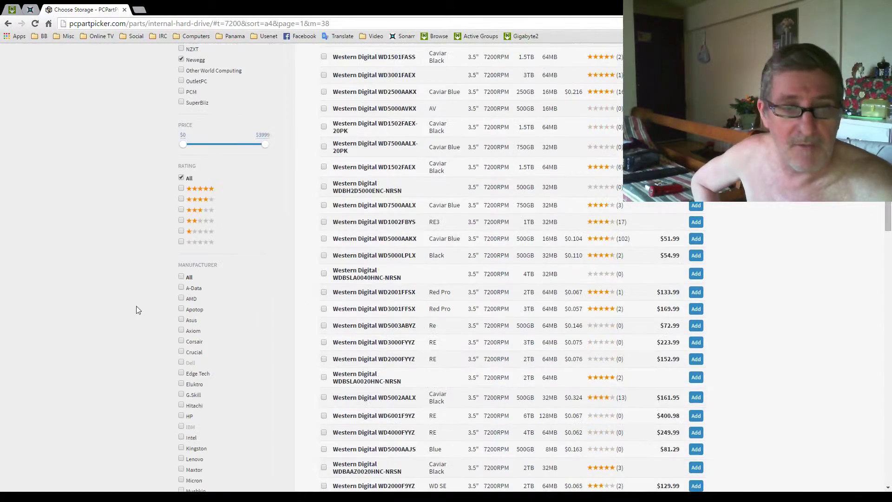
{"action": "scroll", "coordinate": [225, 238], "scroll_direction": "down", "scroll_amount": 3}
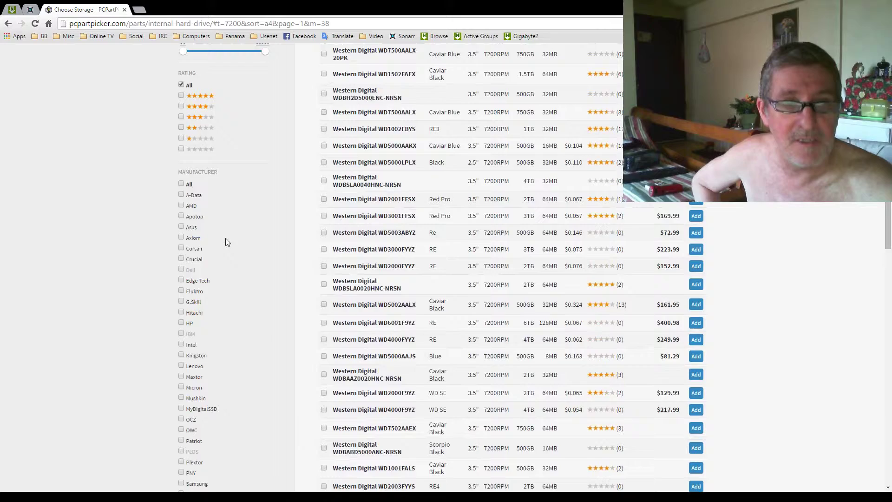
{"action": "scroll", "coordinate": [211, 242], "scroll_direction": "down", "scroll_amount": 5}
{"action": "scroll", "coordinate": [212, 241], "scroll_direction": "down", "scroll_amount": 5}
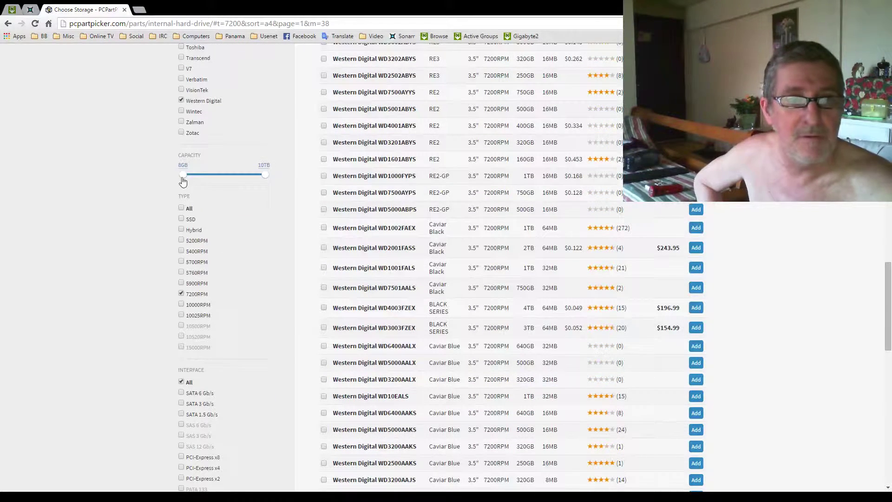
Sort the Western Digital 7200RPM drives by Series and review the results
{"action": "mouse_move", "coordinate": [183, 175]}
{"action": "left_mouse_down"}
{"action": "mouse_move", "coordinate": [257, 181]}
{"action": "mouse_move", "coordinate": [250, 186]}
{"action": "left_mouse_up"}
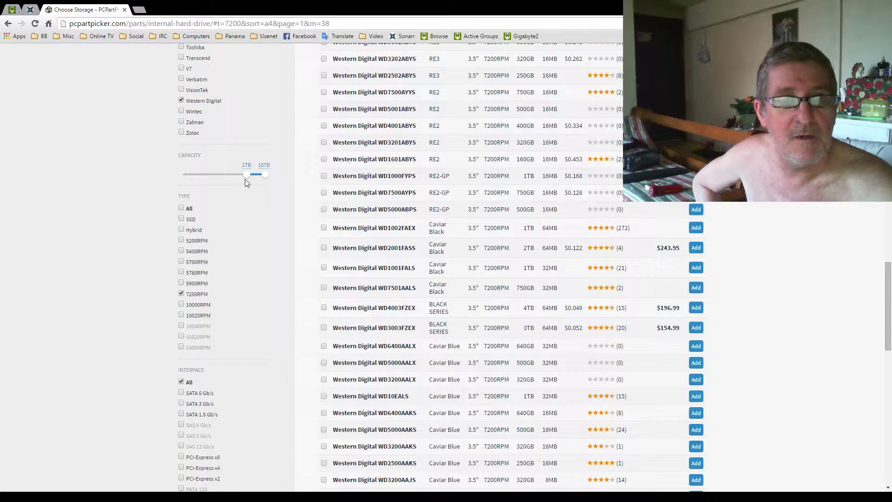
{"action": "scroll", "coordinate": [550, 235], "scroll_direction": "up", "scroll_amount": 5}
{"action": "scroll", "coordinate": [525, 191], "scroll_direction": "up", "scroll_amount": 8}
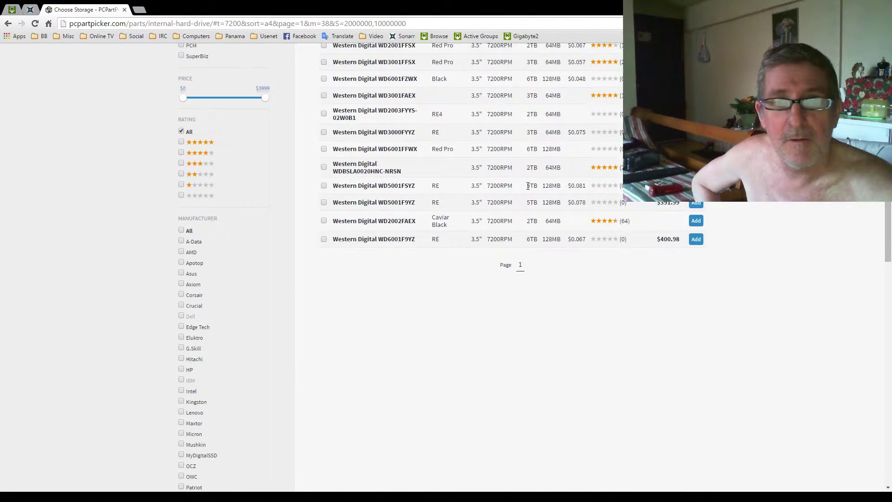
{"action": "scroll", "coordinate": [528, 179], "scroll_direction": "up", "scroll_amount": 8}
{"action": "scroll", "coordinate": [527, 172], "scroll_direction": "up", "scroll_amount": 8}
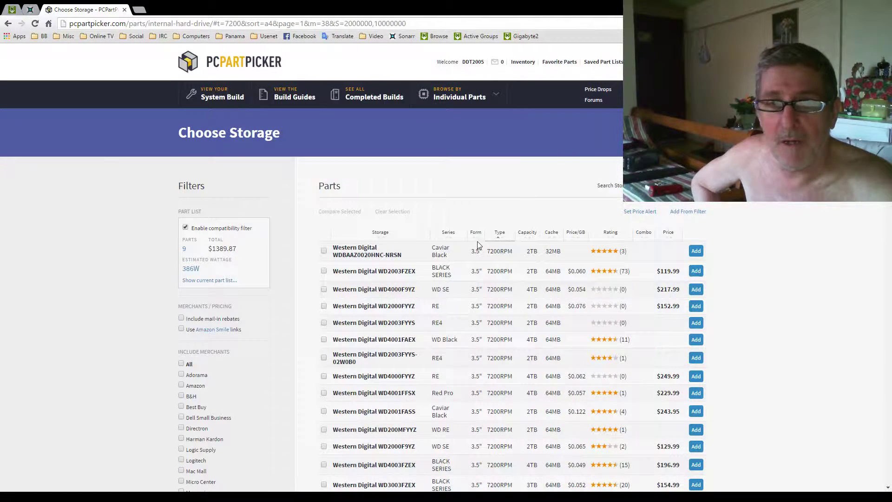
{"action": "left_click", "coordinate": [448, 232]}
{"action": "scroll", "coordinate": [459, 269], "scroll_direction": "down", "scroll_amount": 5}
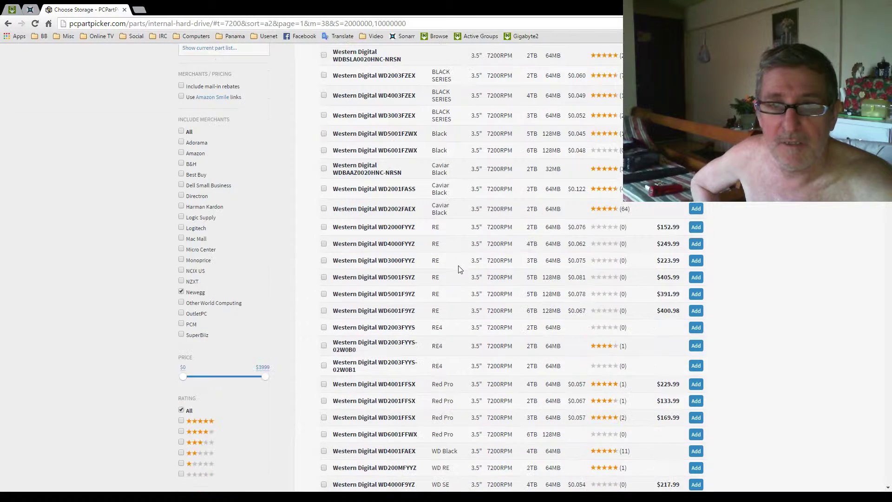
{"action": "scroll", "coordinate": [459, 267], "scroll_direction": "down", "scroll_amount": 2}
{"action": "scroll", "coordinate": [460, 267], "scroll_direction": "down", "scroll_amount": 2}
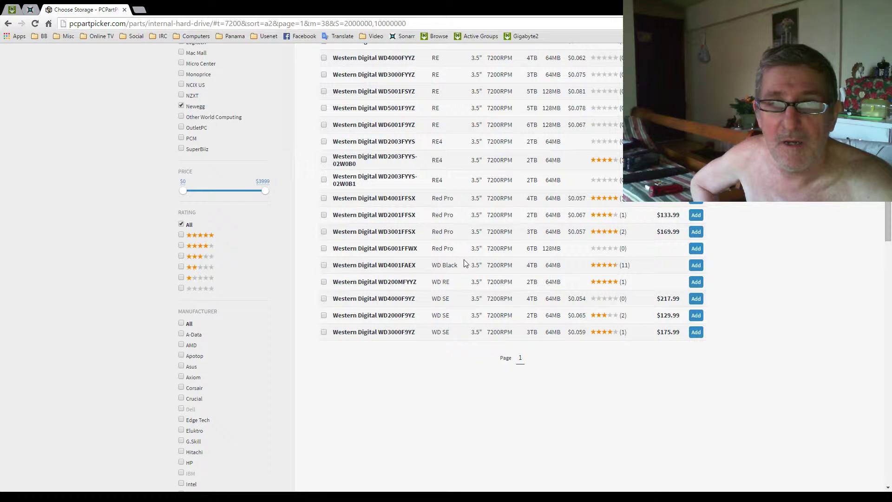
{"action": "scroll", "coordinate": [465, 264], "scroll_direction": "up", "scroll_amount": 1}
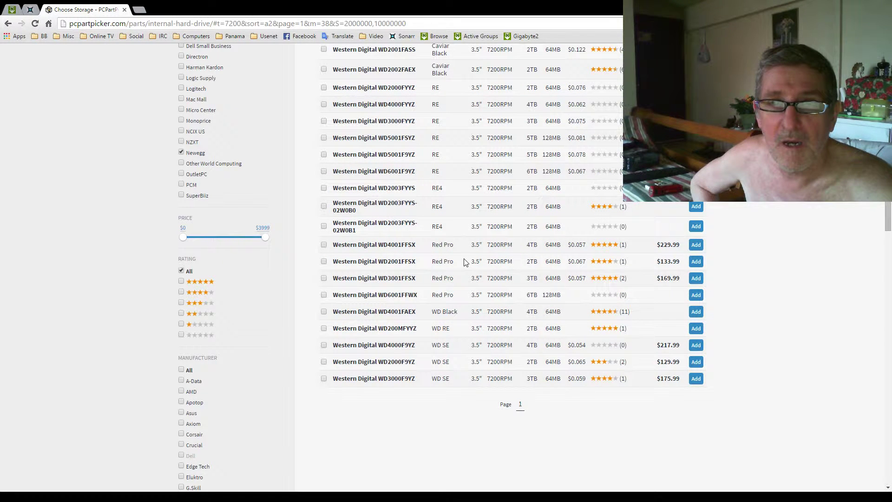
{"action": "scroll", "coordinate": [465, 263], "scroll_direction": "up", "scroll_amount": 2}
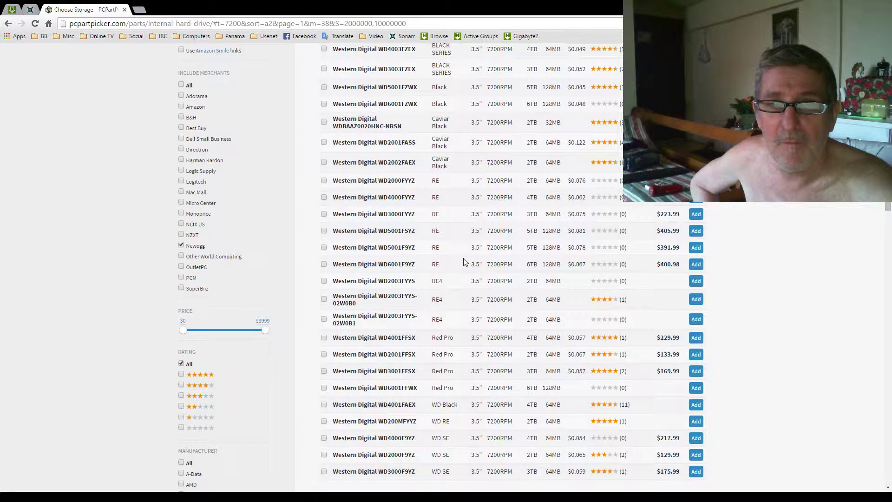
{"action": "scroll", "coordinate": [465, 263], "scroll_direction": "up", "scroll_amount": 5}
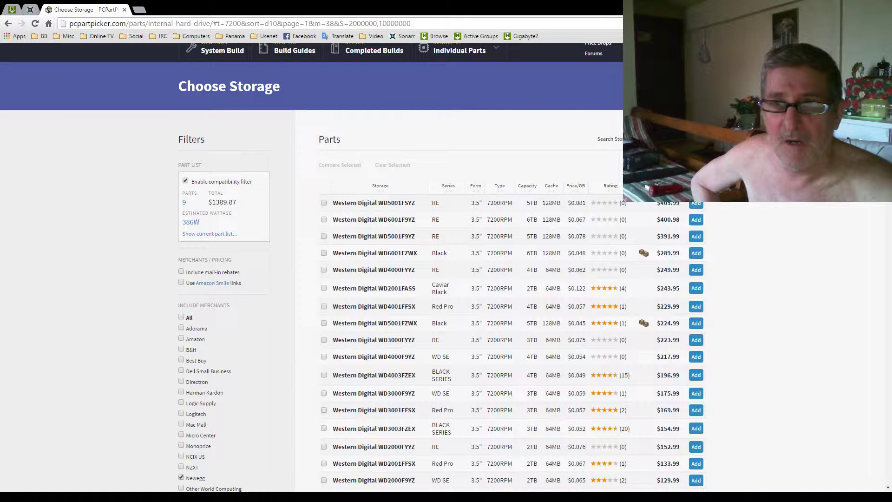
Sort the drives cheapest first from $119.99 and open the WD2001FFSX Red Pro 2TB page
{"action": "left_click", "coordinate": [668, 185]}
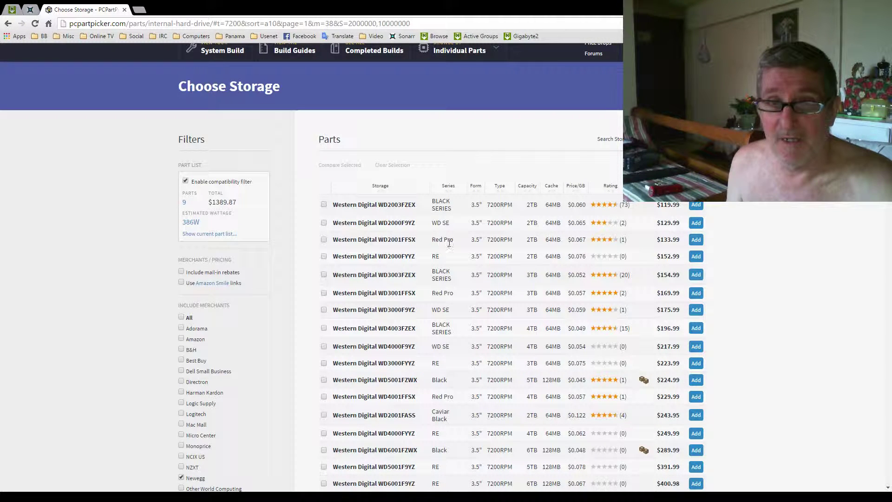
{"action": "left_click", "coordinate": [403, 241]}
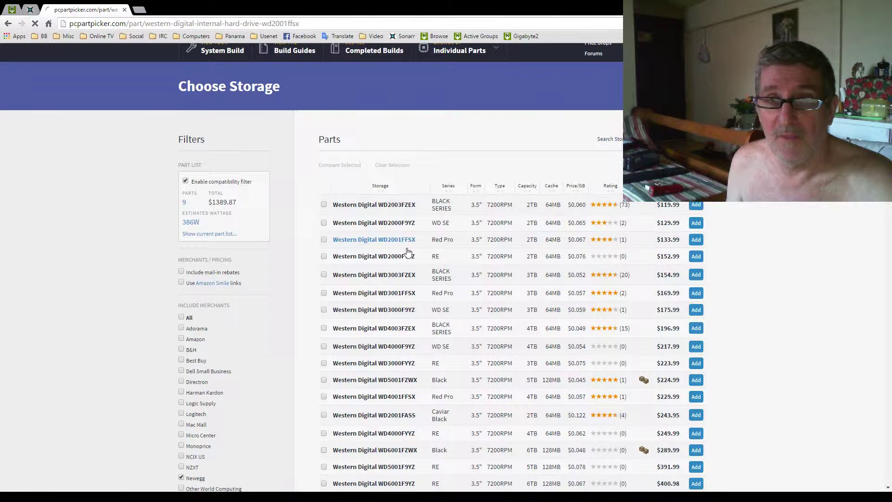
View the Red Pro 2TB's first product photo, then set its quantity to 2
{"action": "scroll", "coordinate": [325, 186], "scroll_direction": "down", "scroll_amount": 2}
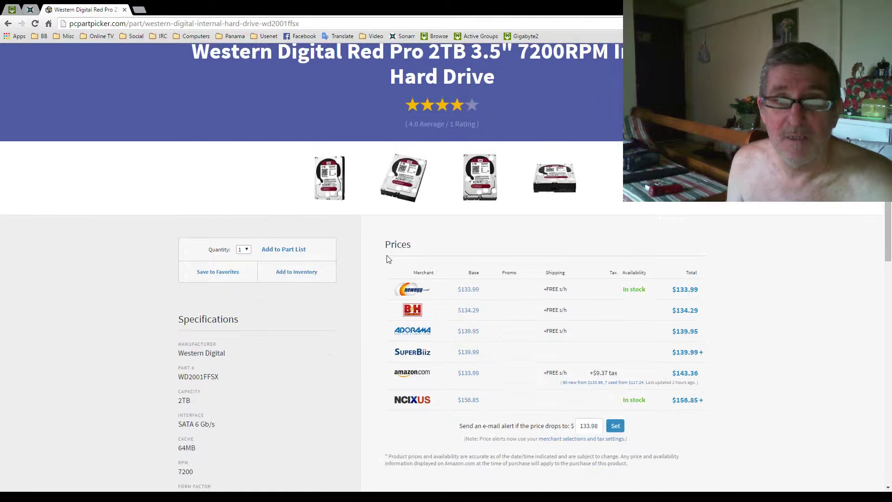
{"action": "left_click", "coordinate": [327, 186]}
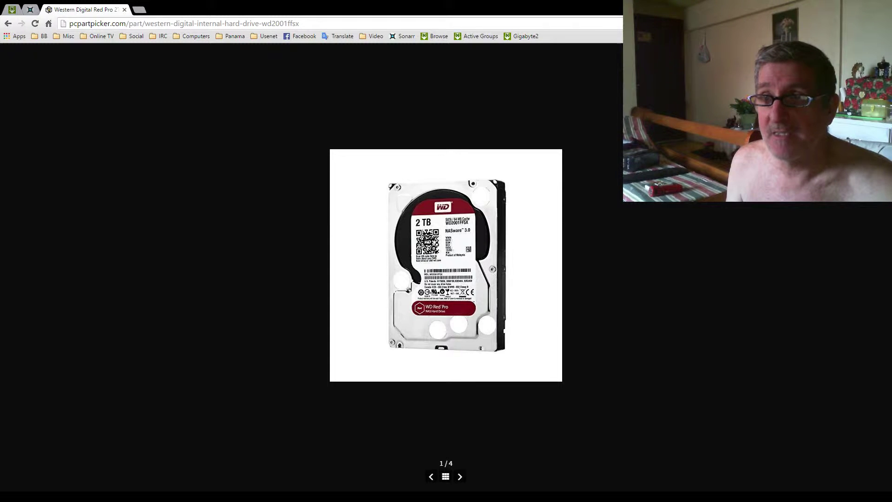
{"action": "left_click", "coordinate": [573, 241]}
{"action": "scroll", "coordinate": [391, 286], "scroll_direction": "down", "scroll_amount": 2}
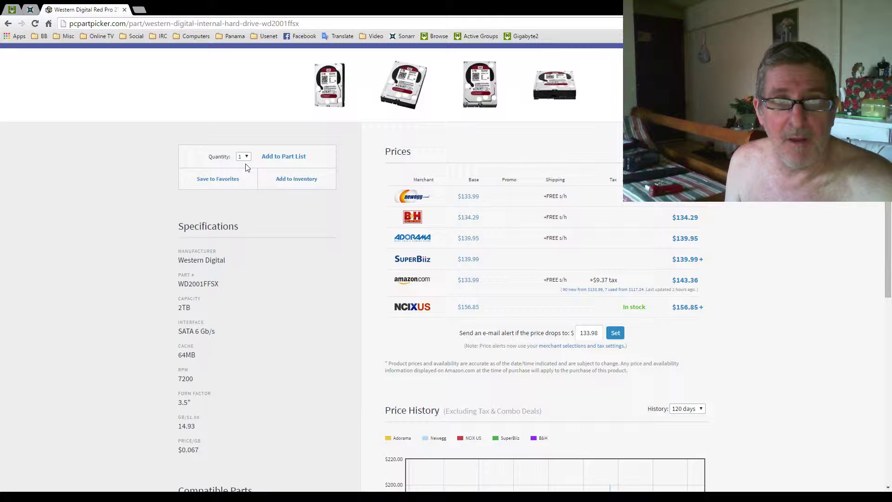
{"action": "key", "text": "Down"}
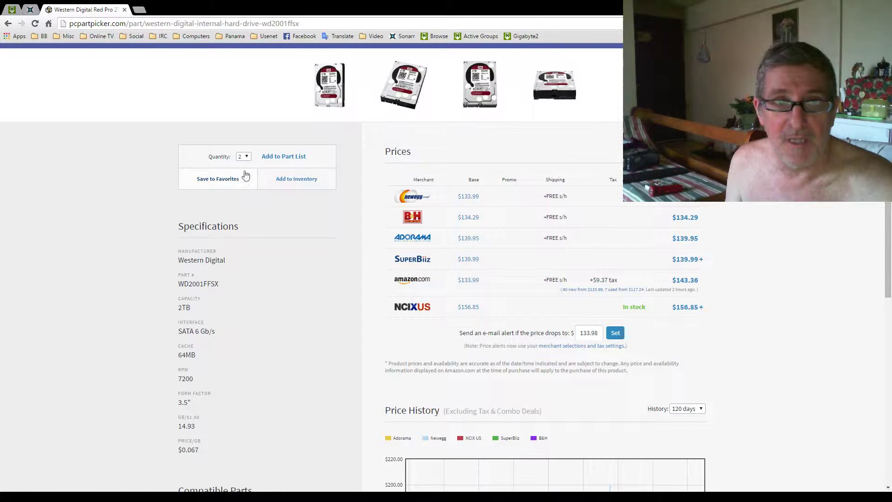
Add the WD Red Pro 2TB to the inventory and locate its Storage entry
{"action": "left_click", "coordinate": [286, 179]}
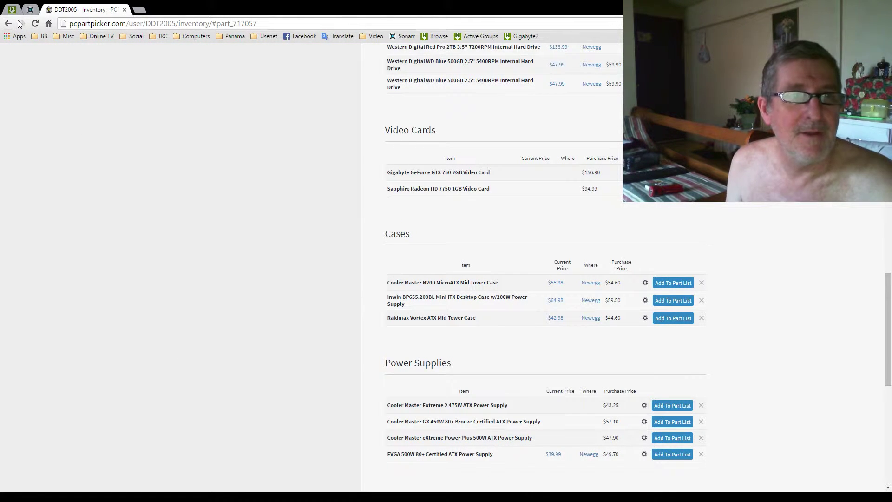
{"action": "scroll", "coordinate": [574, 301], "scroll_direction": "down", "scroll_amount": 3}
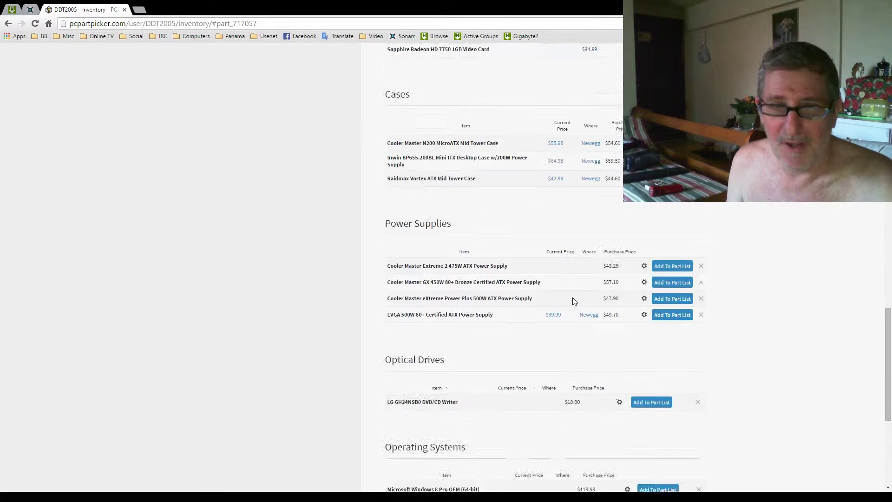
{"action": "scroll", "coordinate": [572, 302], "scroll_direction": "up", "scroll_amount": 5}
{"action": "scroll", "coordinate": [564, 291], "scroll_direction": "up", "scroll_amount": 3}
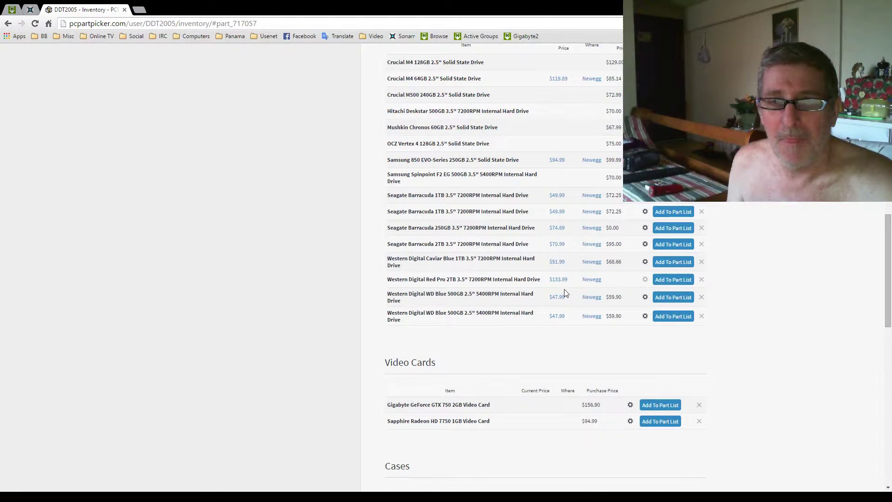
{"action": "scroll", "coordinate": [564, 292], "scroll_direction": "up", "scroll_amount": 1}
{"action": "scroll", "coordinate": [564, 292], "scroll_direction": "up", "scroll_amount": 2}
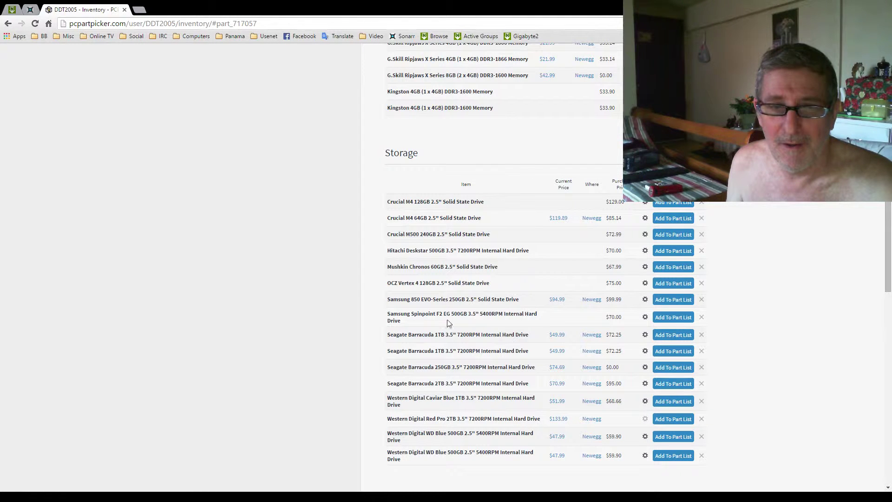
{"action": "scroll", "coordinate": [403, 323], "scroll_direction": "down", "scroll_amount": 4}
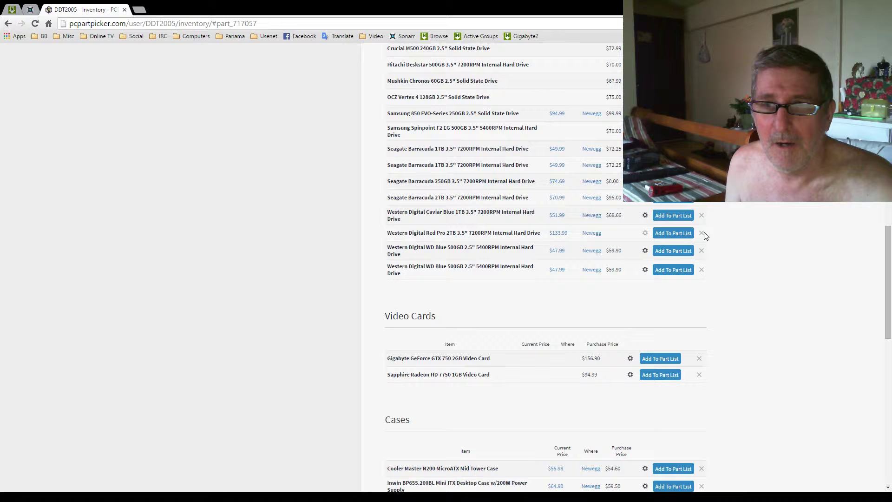
Delete the Red Pro 2TB row from the inventory's storage list
{"action": "left_click", "coordinate": [702, 232]}
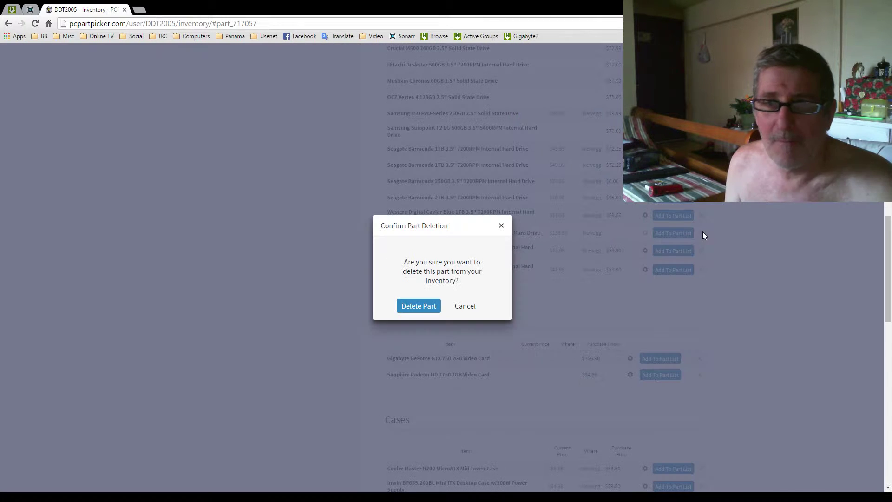
{"action": "left_click", "coordinate": [420, 306]}
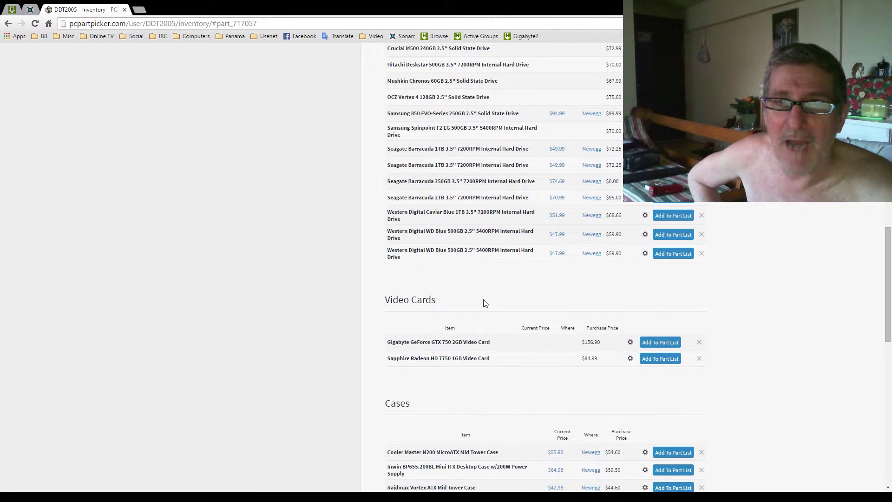
{"action": "scroll", "coordinate": [485, 303], "scroll_direction": "up", "scroll_amount": 3}
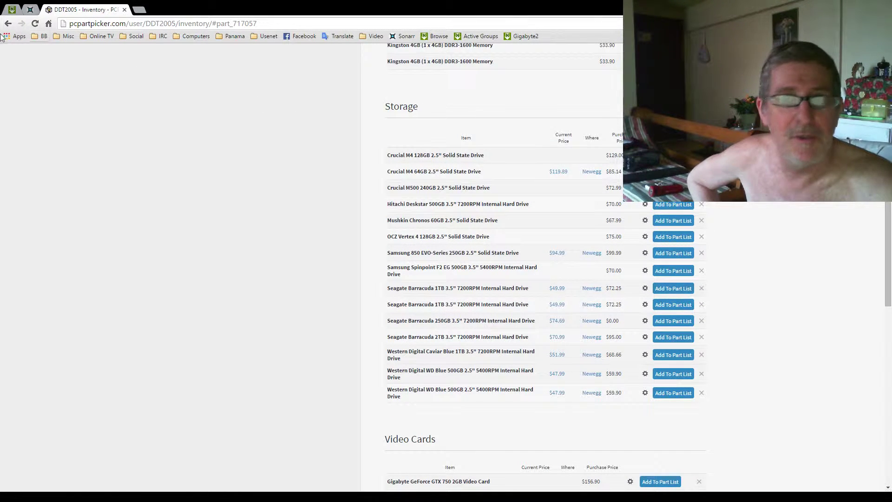
Return to the Red Pro page and add two Red Pro 2TB drives ($133.99 each)
{"action": "key", "text": "alt+Left"}
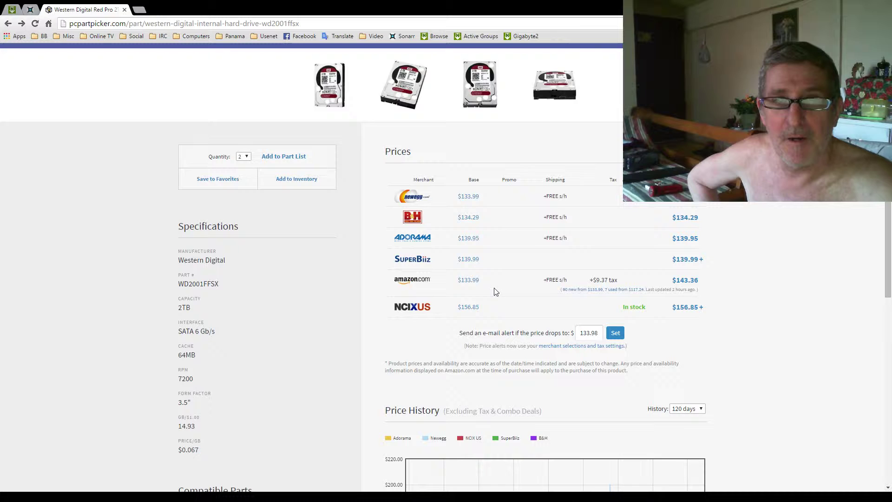
{"action": "left_click", "coordinate": [281, 157]}
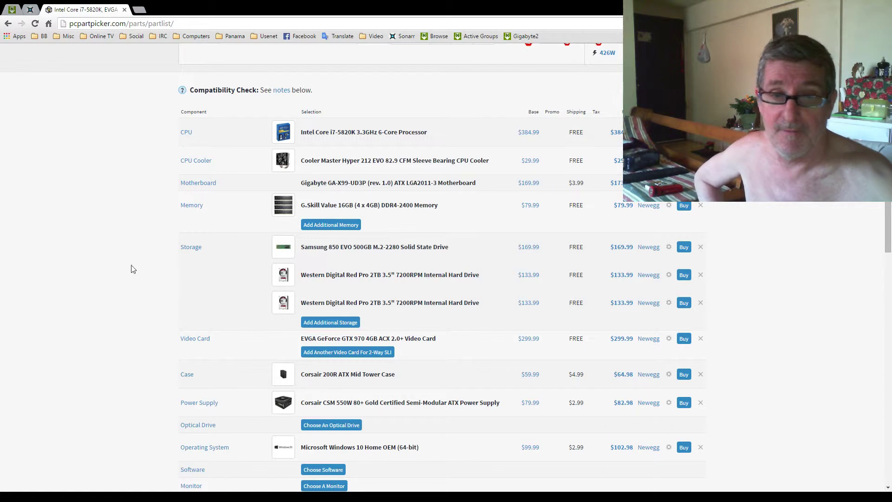
{"action": "scroll", "coordinate": [131, 270], "scroll_direction": "down", "scroll_amount": 3}
{"action": "scroll", "coordinate": [159, 307], "scroll_direction": "down", "scroll_amount": 2}
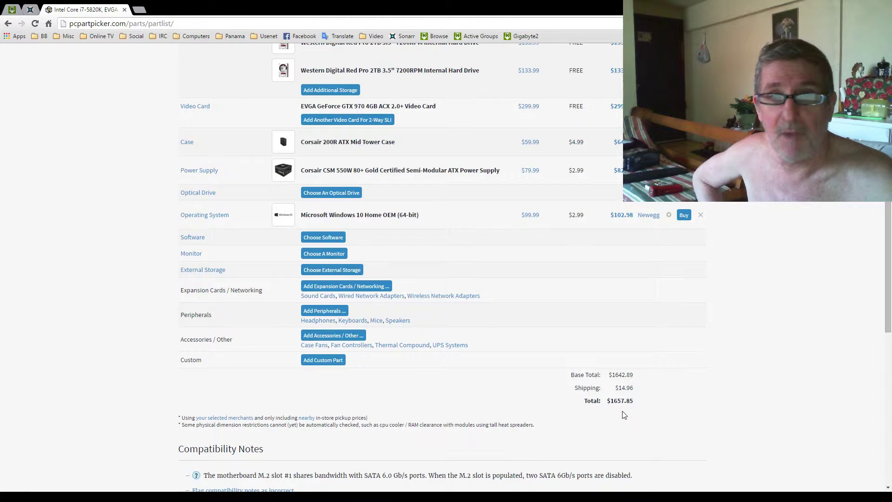
{"action": "scroll", "coordinate": [549, 401], "scroll_direction": "down", "scroll_amount": 3}
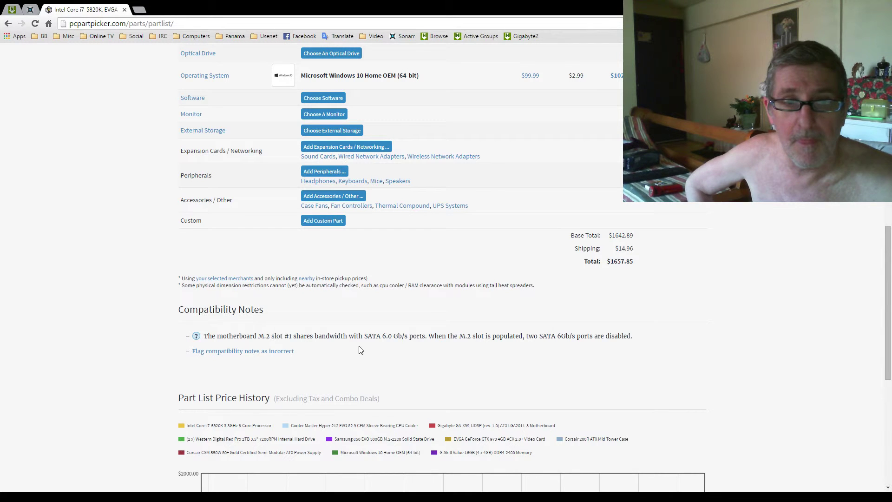
{"action": "scroll", "coordinate": [361, 349], "scroll_direction": "up", "scroll_amount": 2}
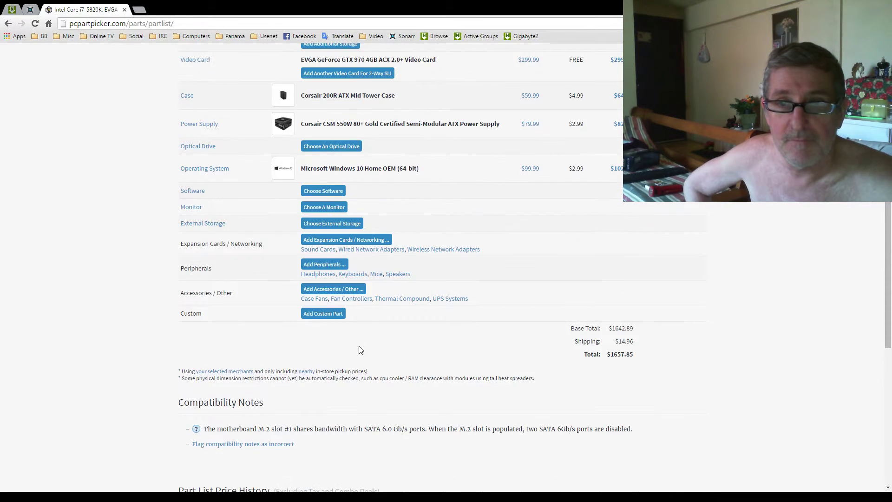
{"action": "scroll", "coordinate": [361, 349], "scroll_direction": "up", "scroll_amount": 4}
{"action": "scroll", "coordinate": [359, 349], "scroll_direction": "up", "scroll_amount": 4}
{"action": "scroll", "coordinate": [359, 348], "scroll_direction": "down", "scroll_amount": 4}
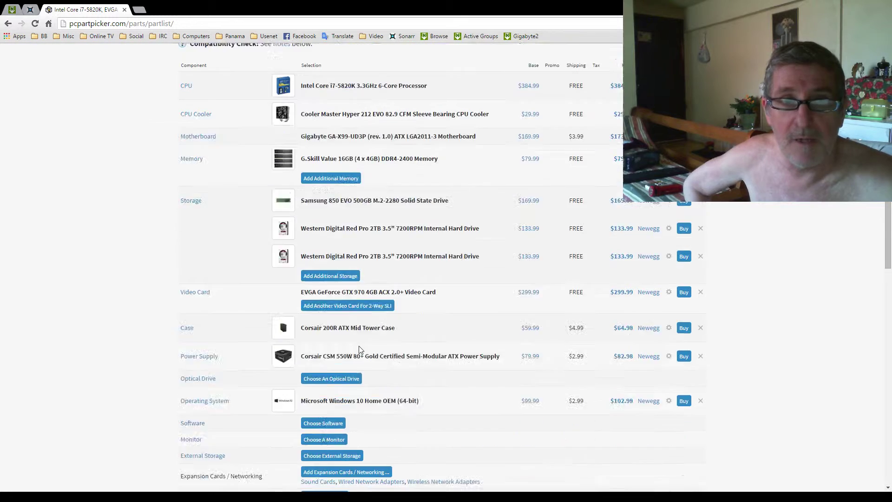
{"action": "scroll", "coordinate": [359, 349], "scroll_direction": "down", "scroll_amount": 4}
{"action": "scroll", "coordinate": [359, 349], "scroll_direction": "down", "scroll_amount": 2}
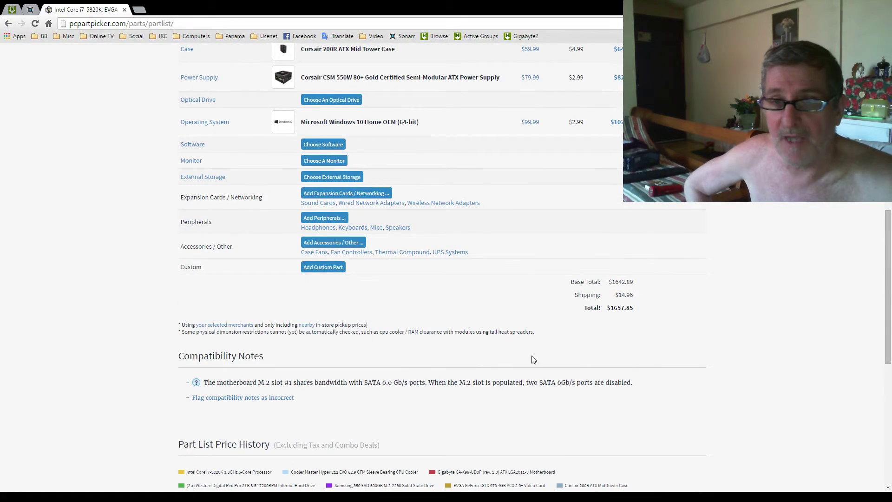